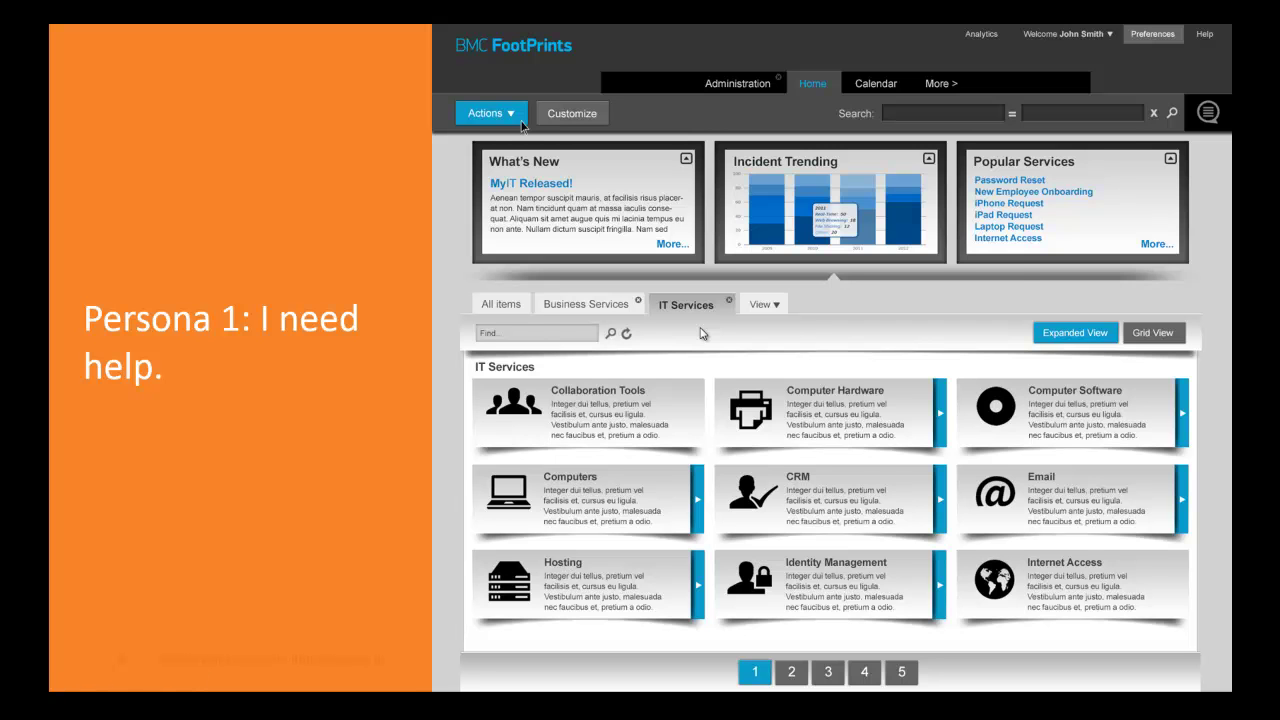
pyautogui.click(703, 334)
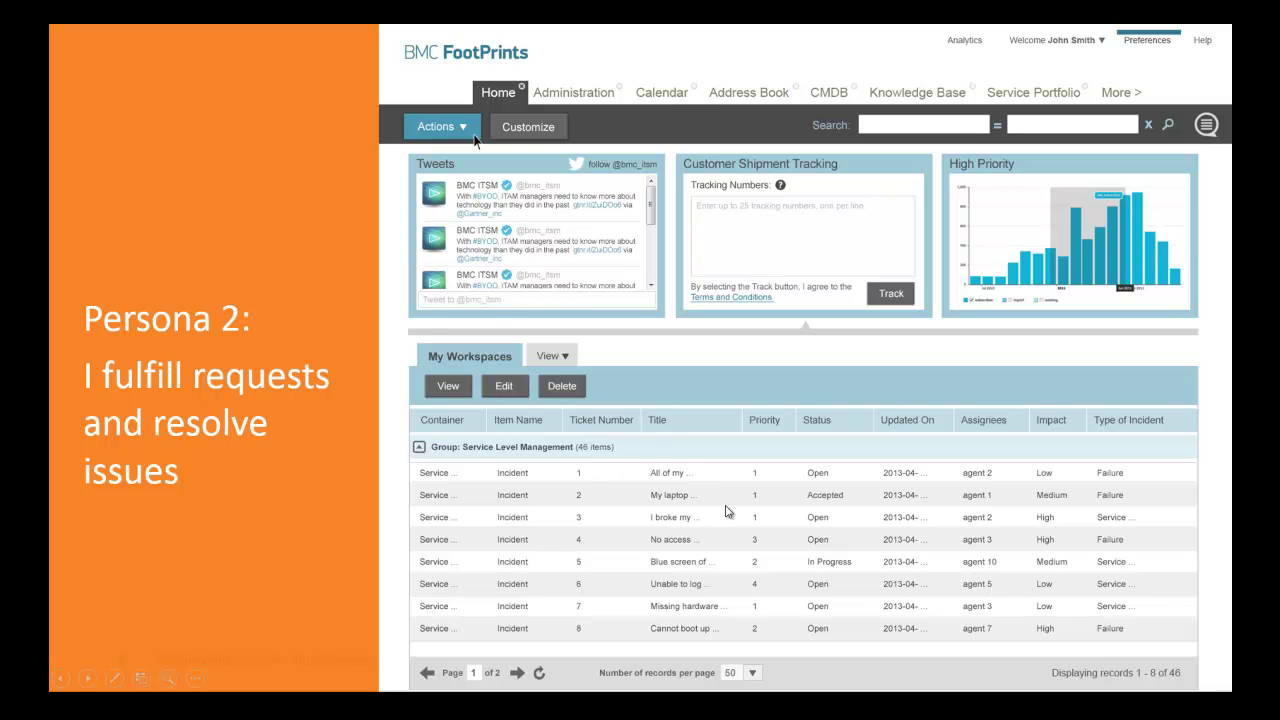
pyautogui.click(726, 566)
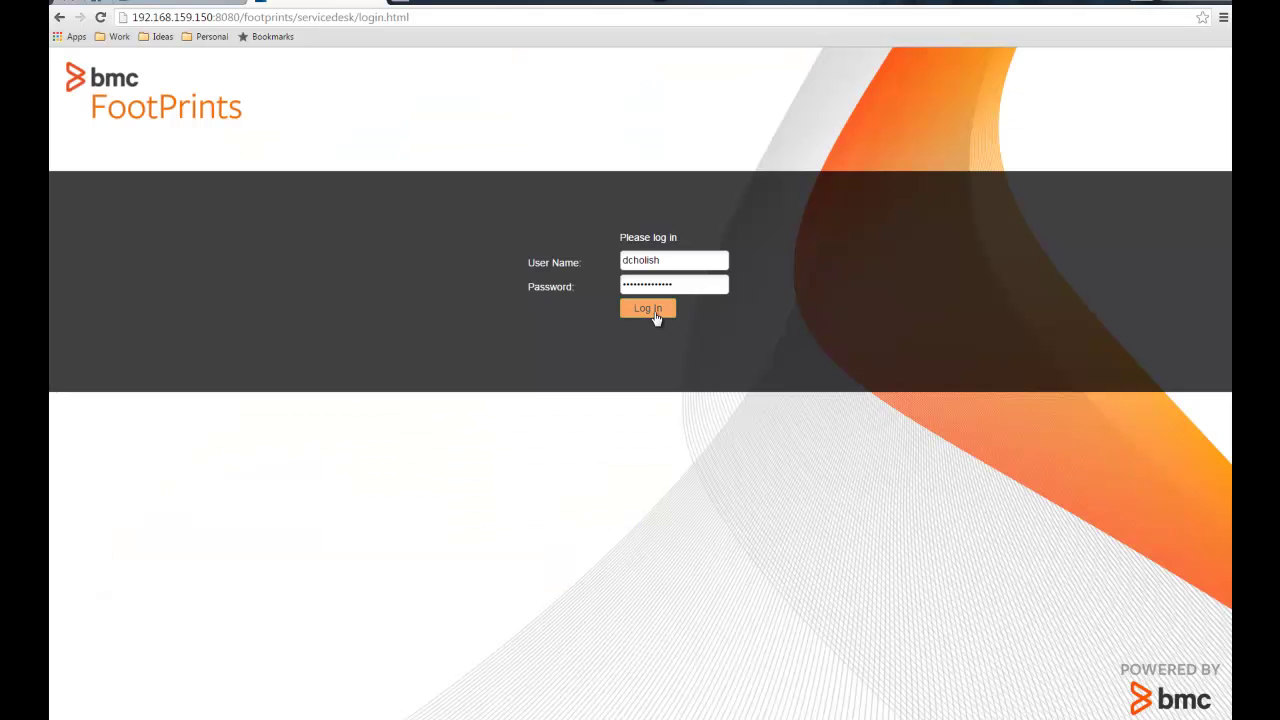
# Log in with the prefilled credentials, check the available consoles, and open the console management list in the administration area
pyautogui.click(655, 312)
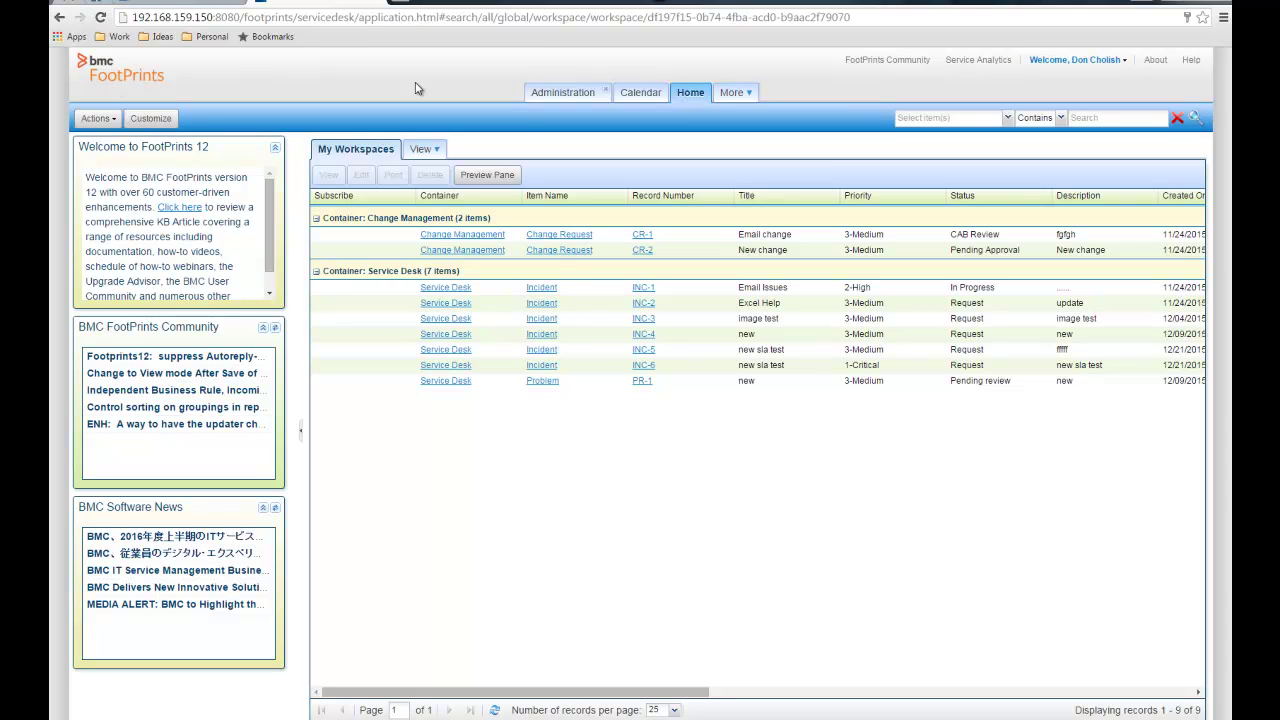
pyautogui.click(736, 93)
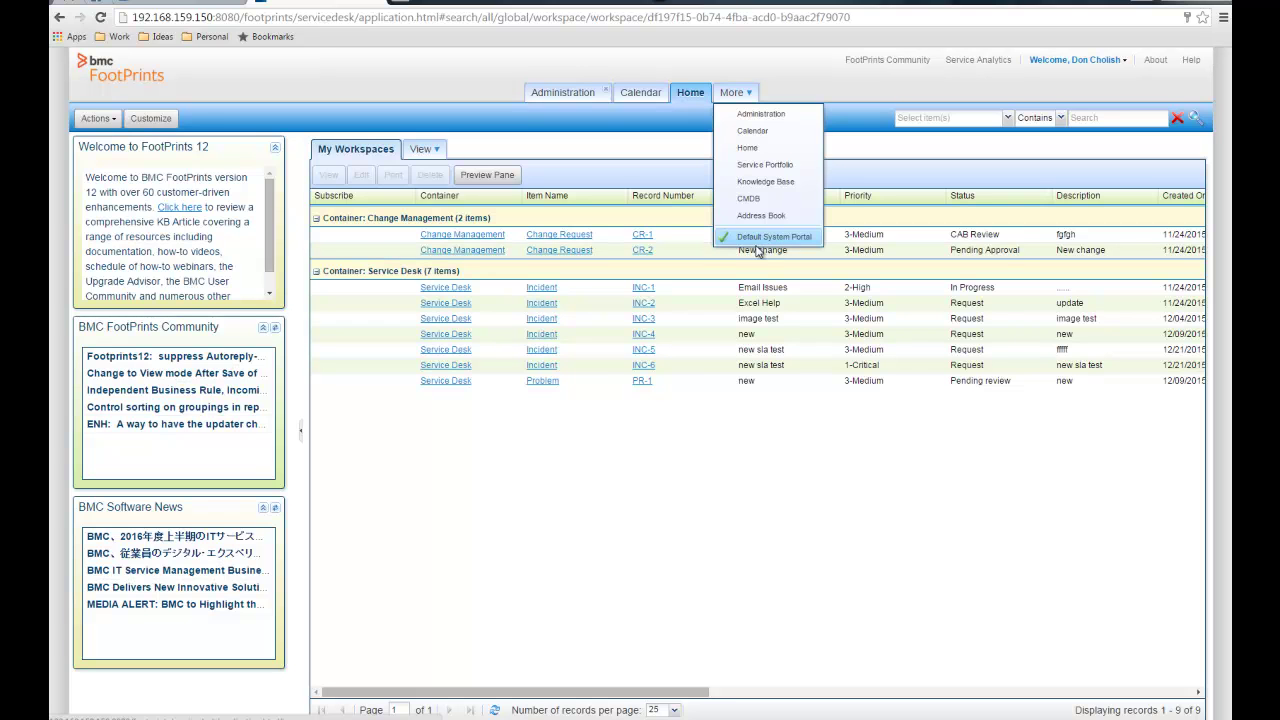
pyautogui.click(781, 78)
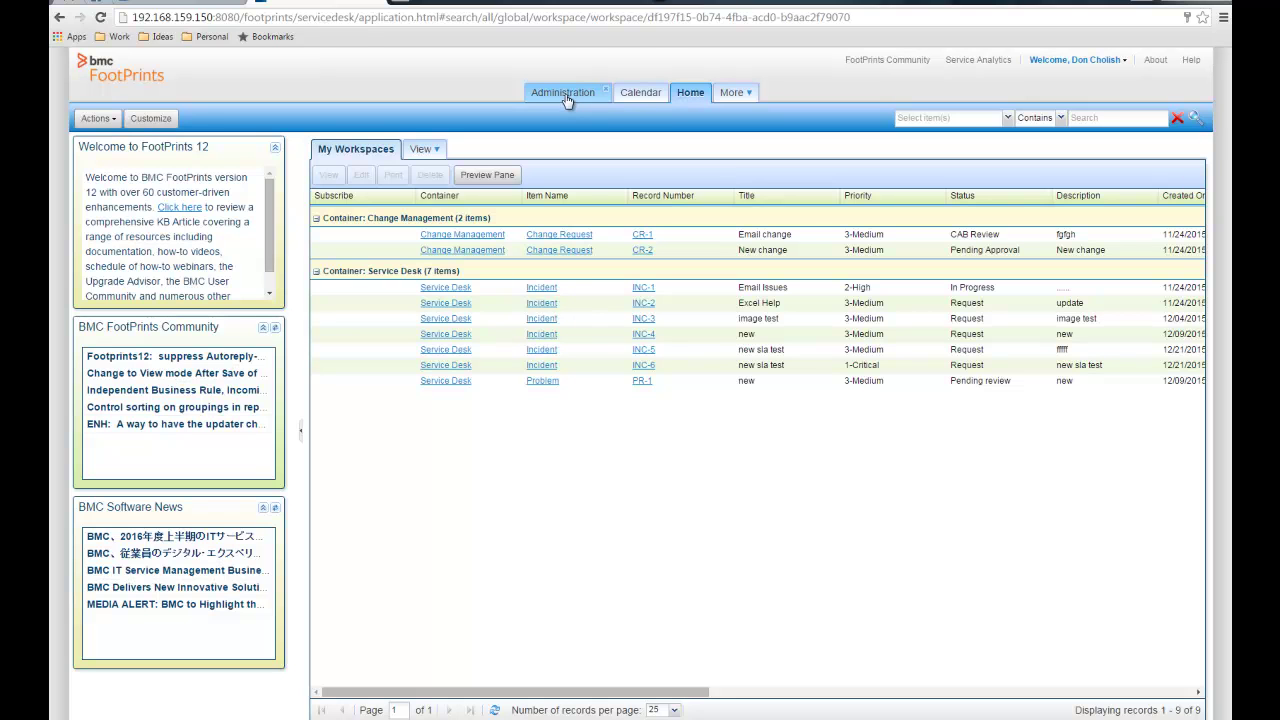
pyautogui.click(742, 94)
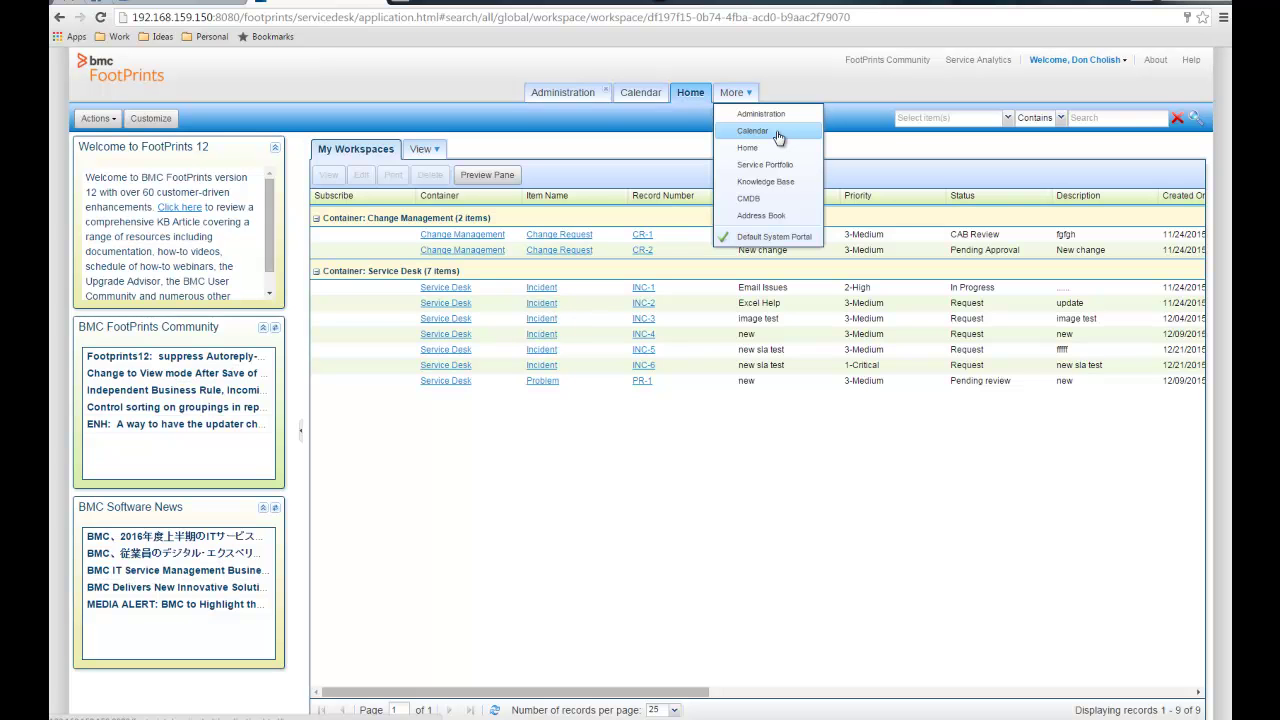
pyautogui.click(578, 94)
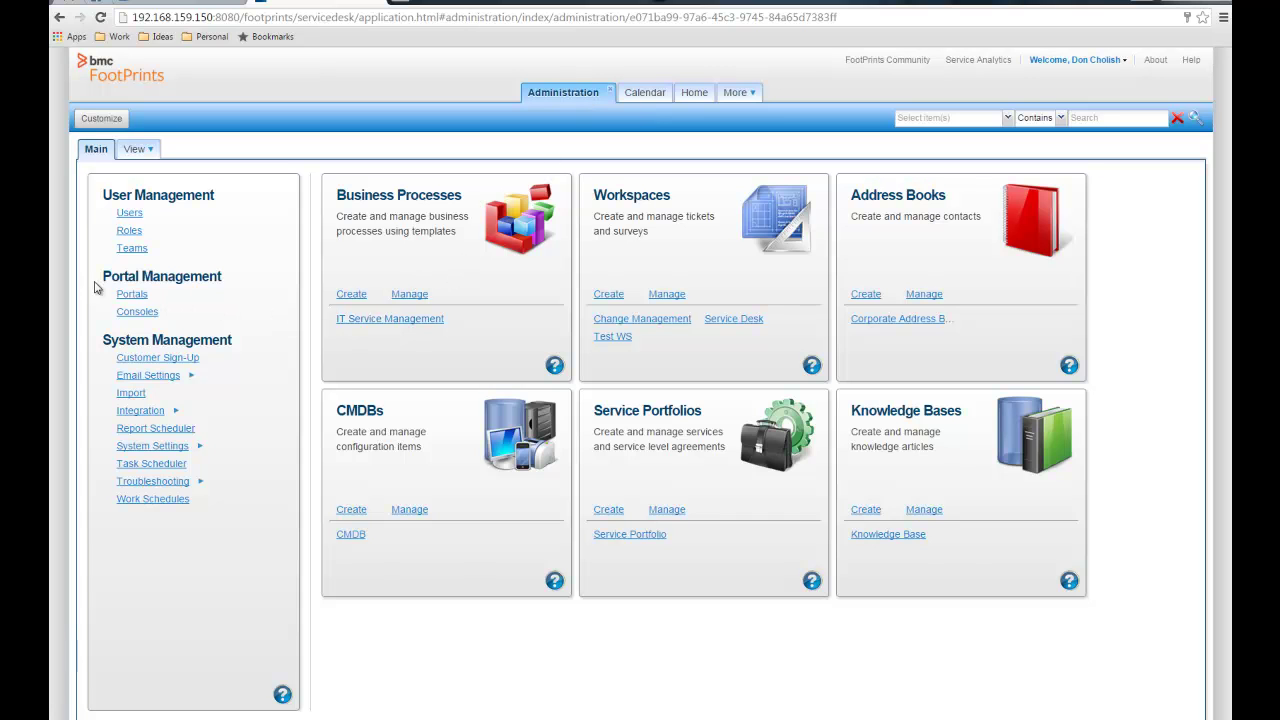
pyautogui.click(140, 313)
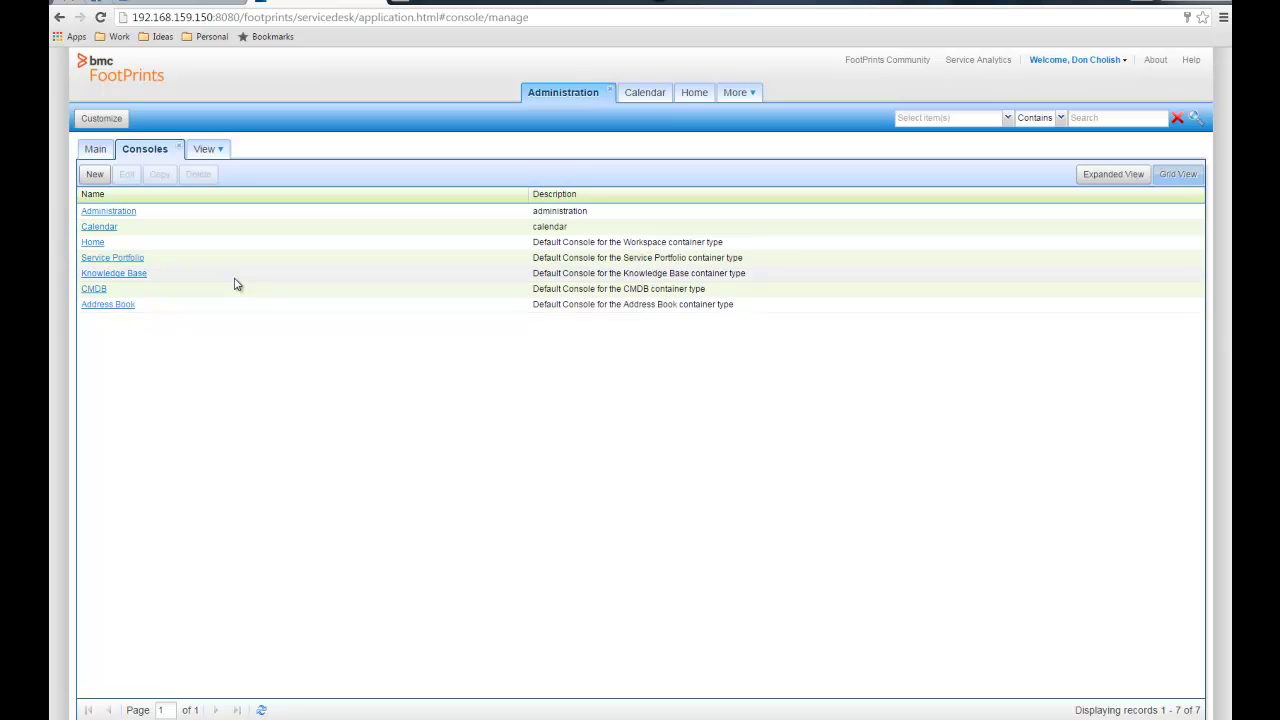
# Examine the layout of the existing Home console in its editor and close it
pyautogui.click(177, 245)
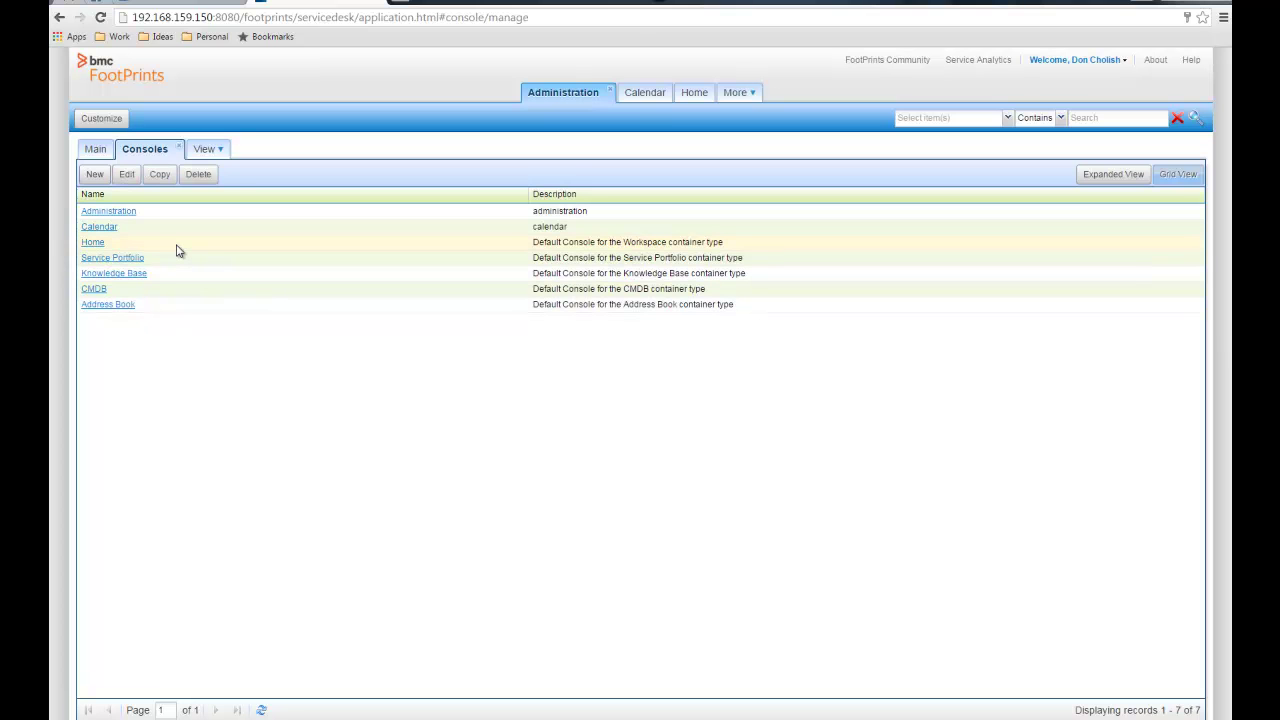
pyautogui.click(127, 175)
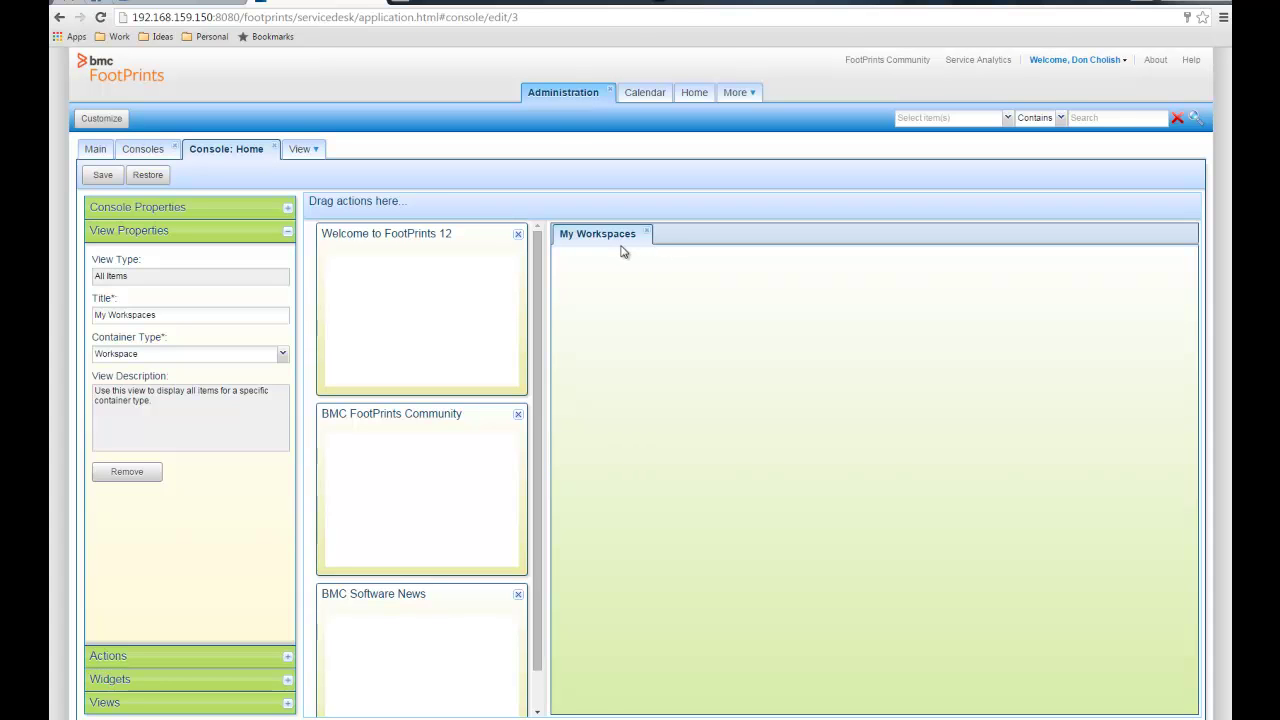
pyautogui.click(276, 148)
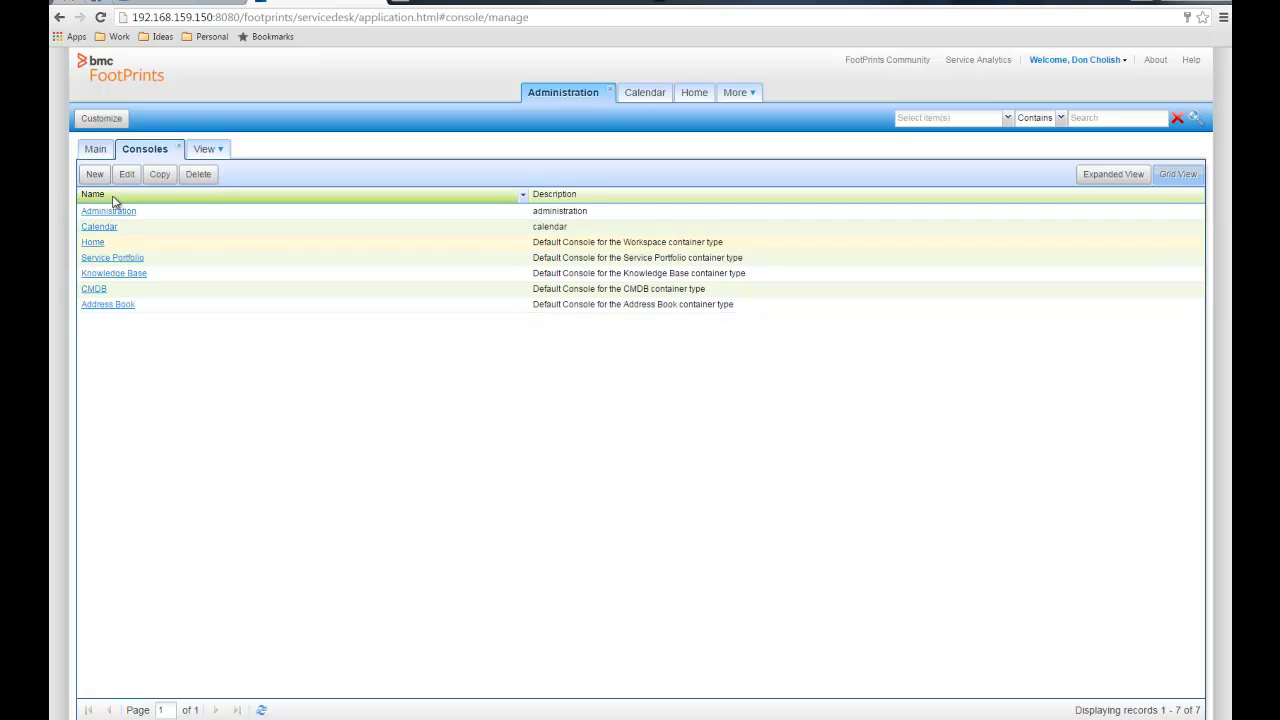
# Start a new console named "My Stuff" with the description "The home place for customer" and widget location Right
pyautogui.click(95, 175)
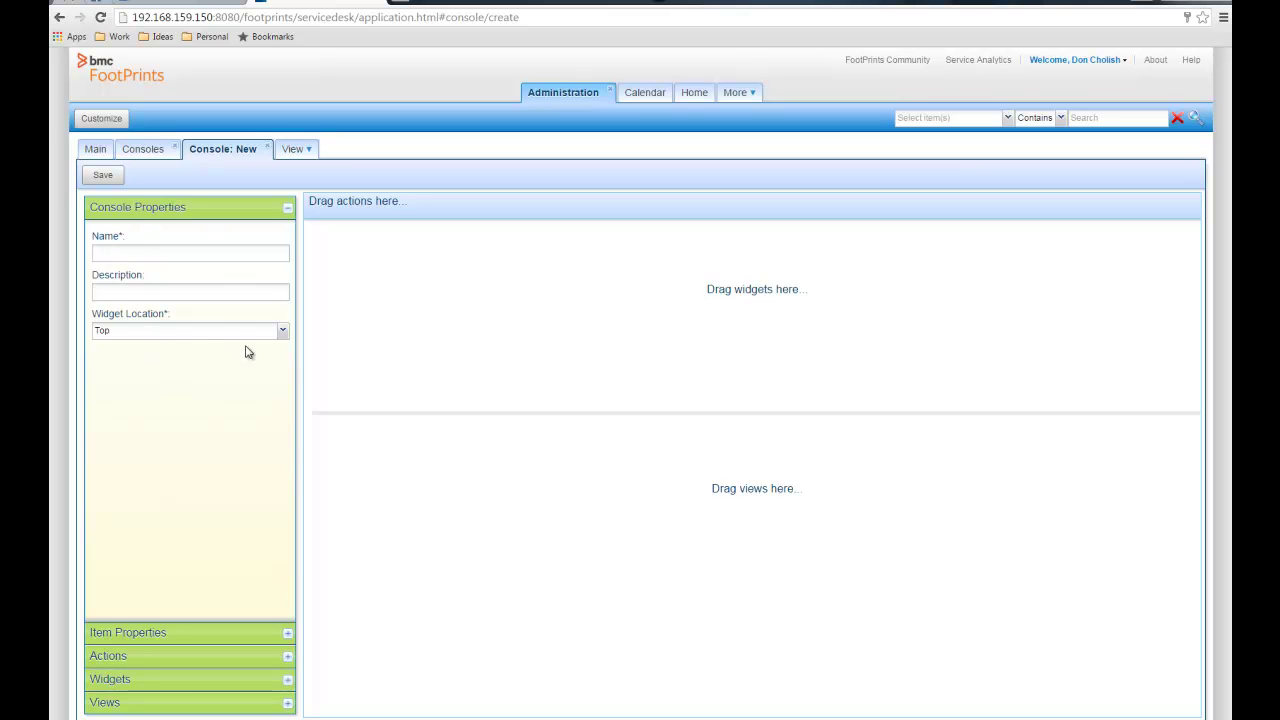
pyautogui.click(282, 334)
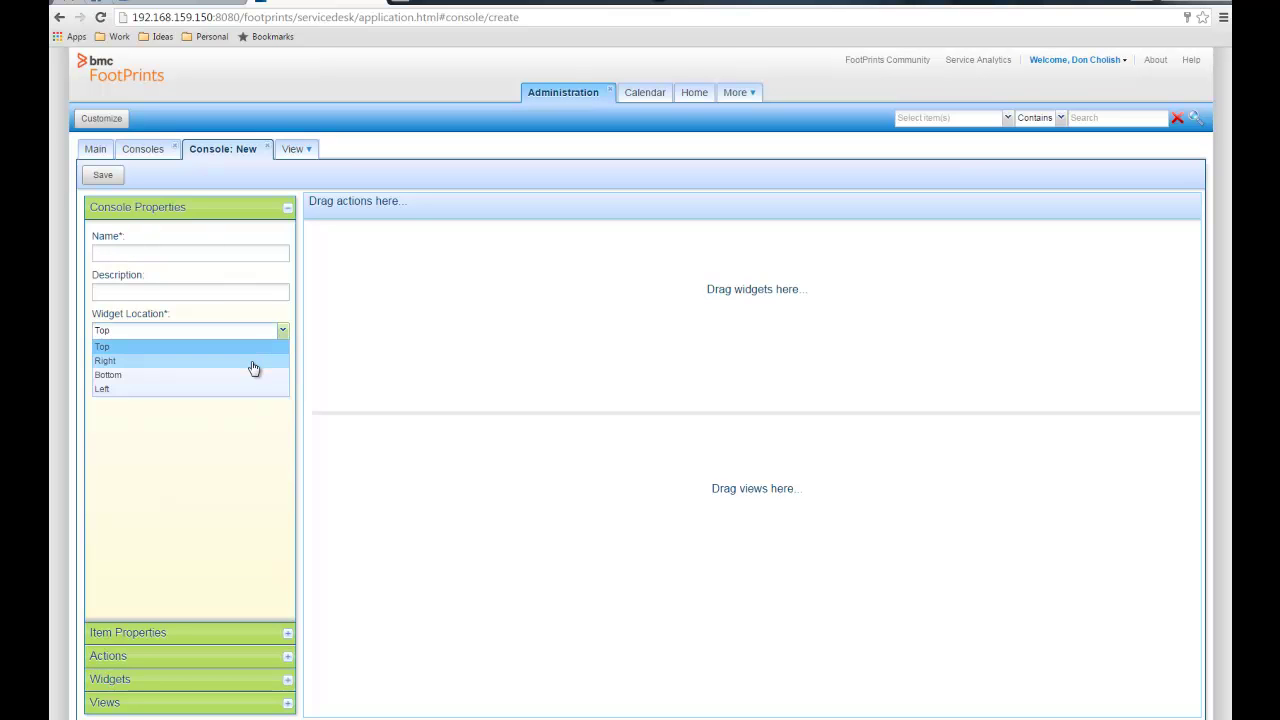
pyautogui.click(252, 362)
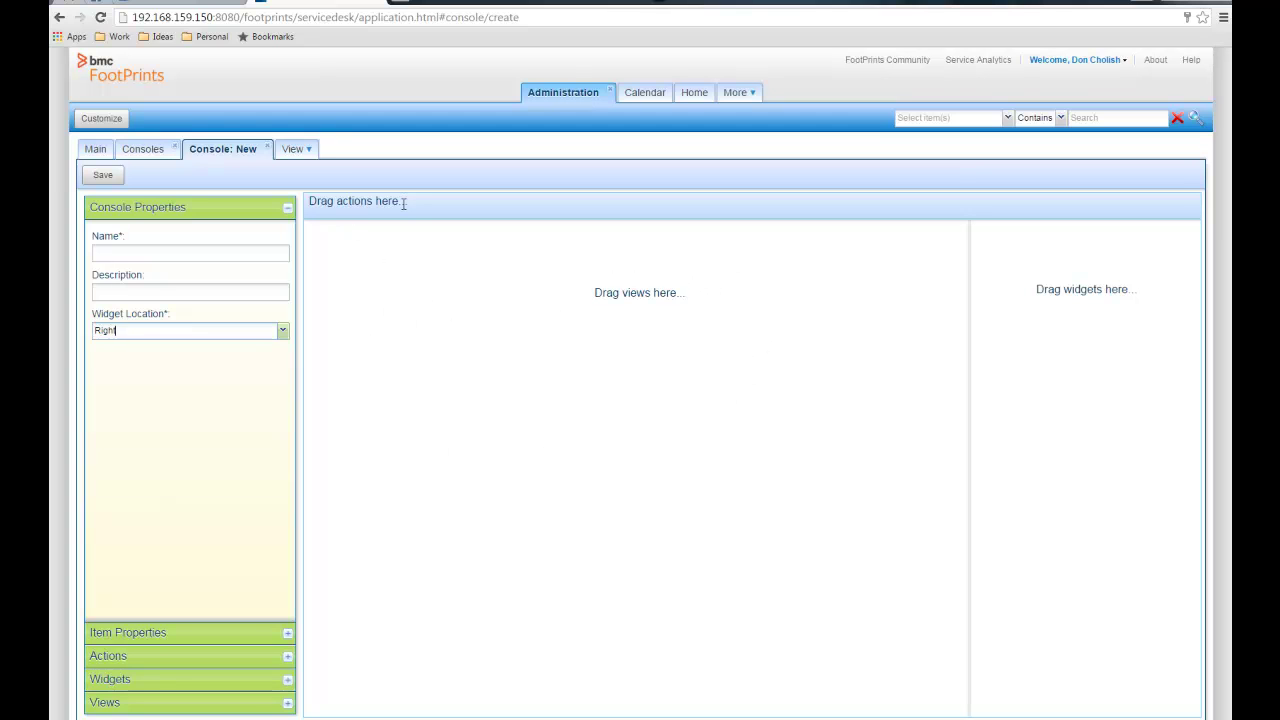
pyautogui.write('place for customer')
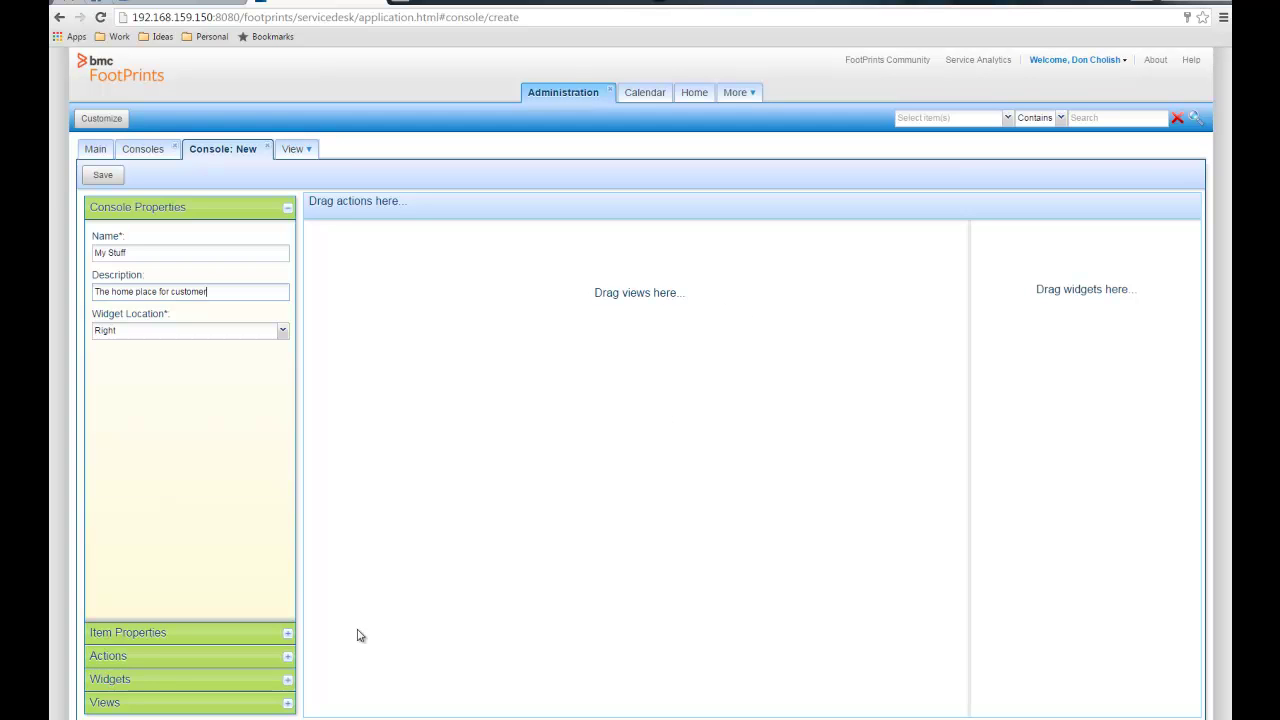
# Add a New Item action titled "Create Incident" to the console, using the item definition Service Desk / Incident
pyautogui.click(287, 659)
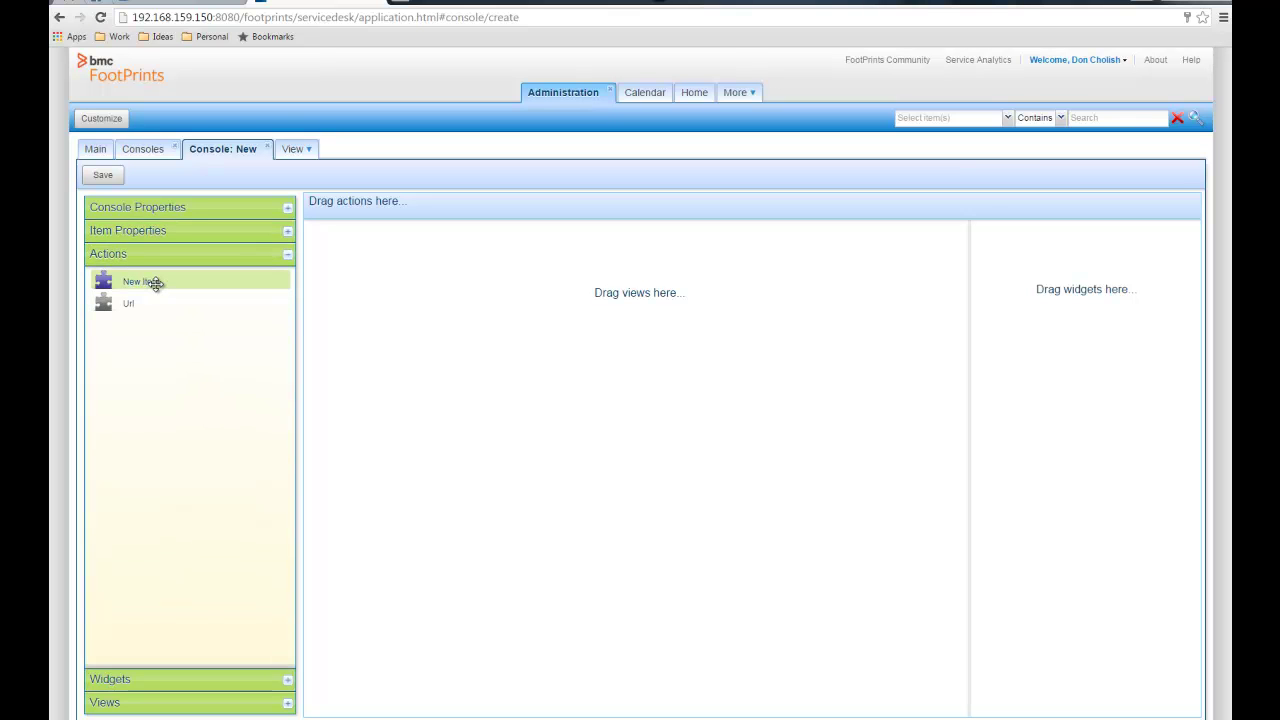
pyautogui.moveTo(155, 283); pyautogui.dragTo(335, 204)
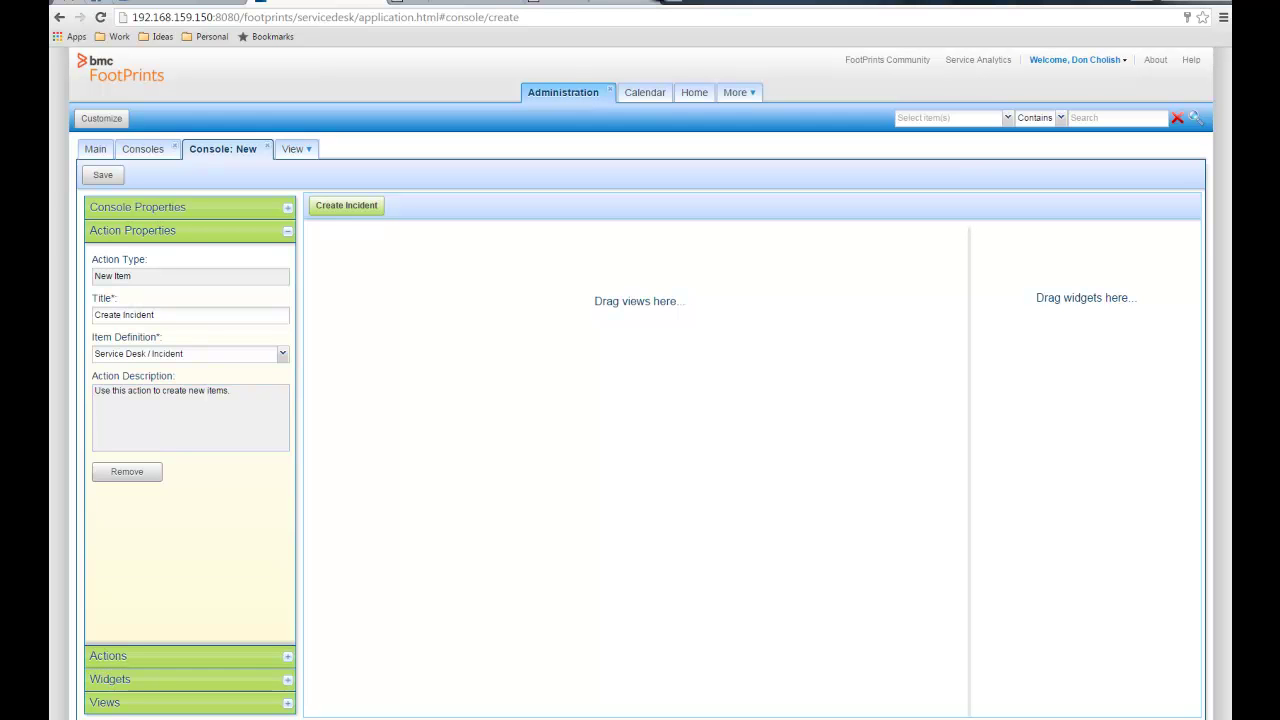
# Add a Custom HTML widget titled "Welcome" with a numbered list asking visitors to search the Knowledge Base and browse the Service Catalog
pyautogui.click(288, 684)
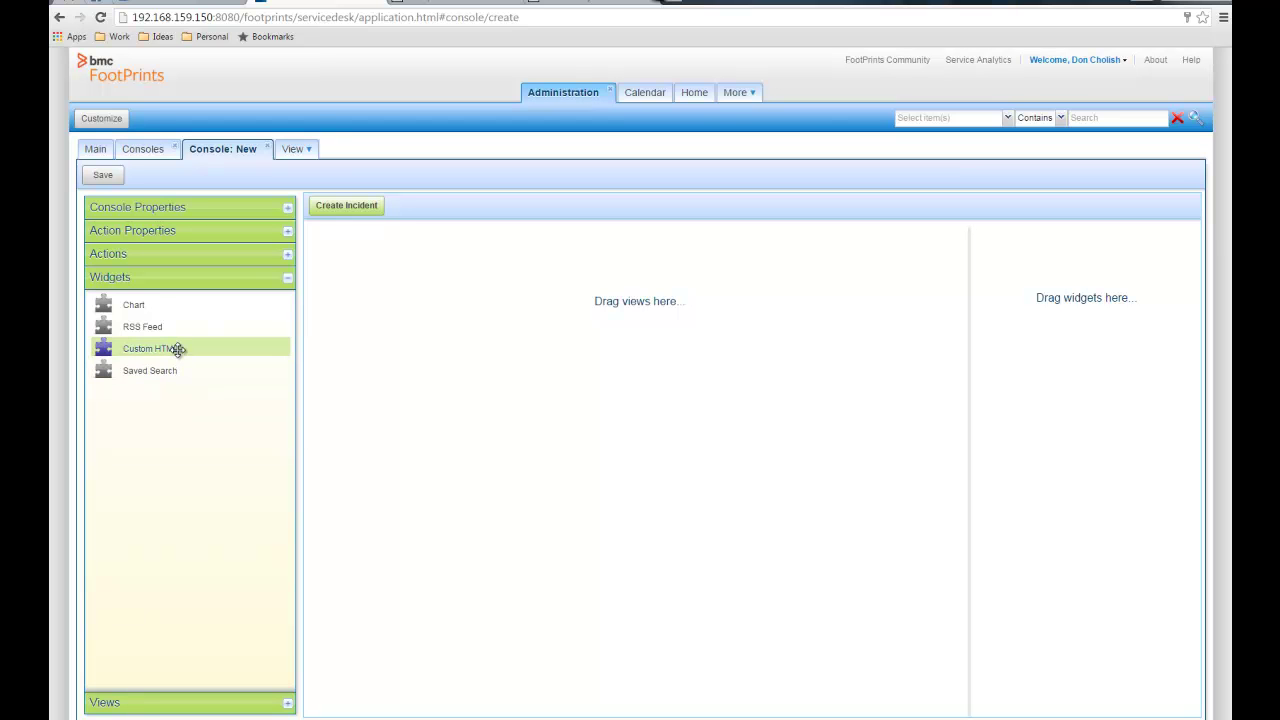
pyautogui.moveTo(178, 349); pyautogui.dragTo(1066, 290)
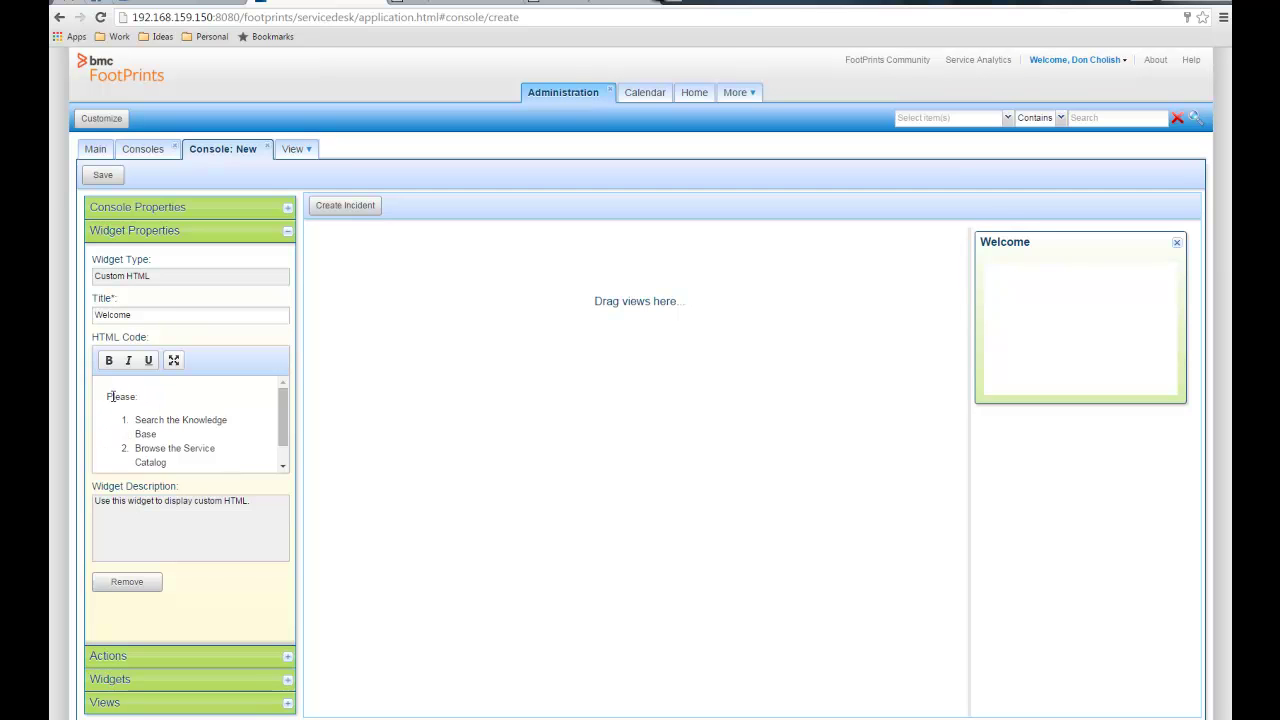
pyautogui.moveTo(283, 428)
pyautogui.mouseDown()
pyautogui.moveTo(280, 441)
pyautogui.moveTo(282, 410)
pyautogui.mouseUp()
# Add a Saved Search widget below the Welcome widget, using the Recent Service Requests search and titled "Recent Service Requests"
pyautogui.click(287, 681)
pyautogui.moveTo(166, 370); pyautogui.dragTo(1040, 483)
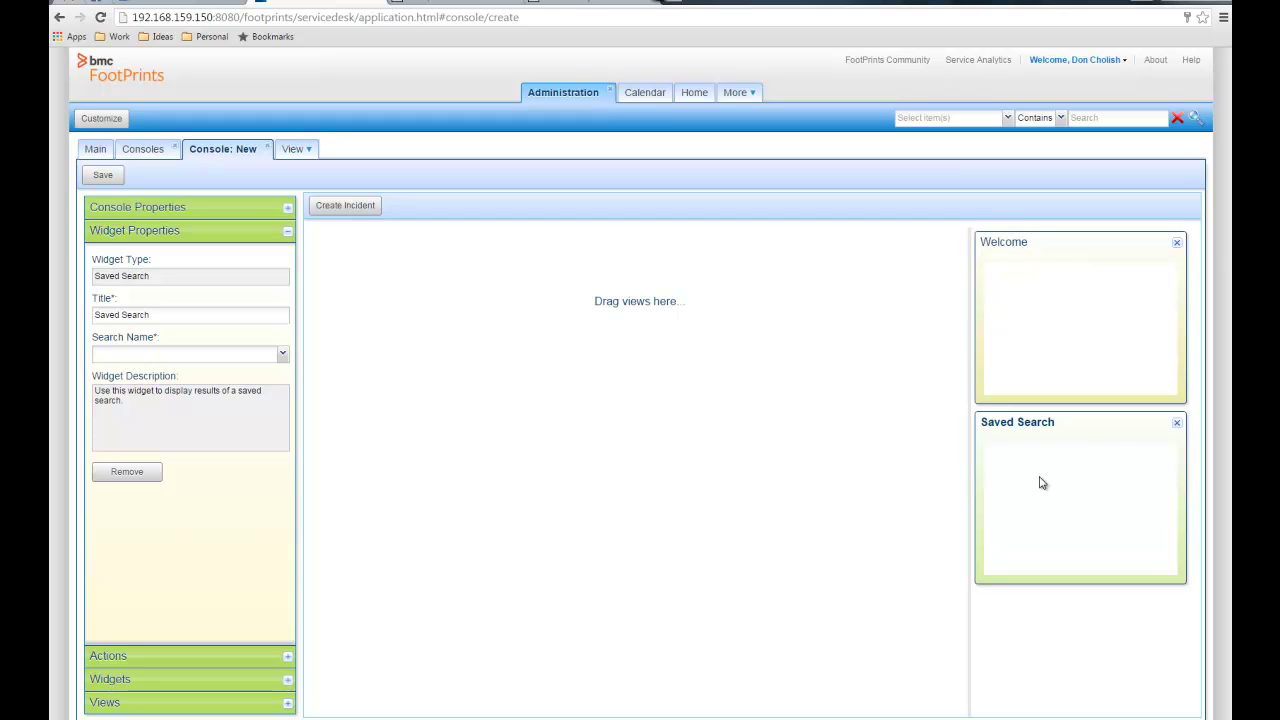
pyautogui.click(282, 355)
pyautogui.scroll(-1, 280, 480)
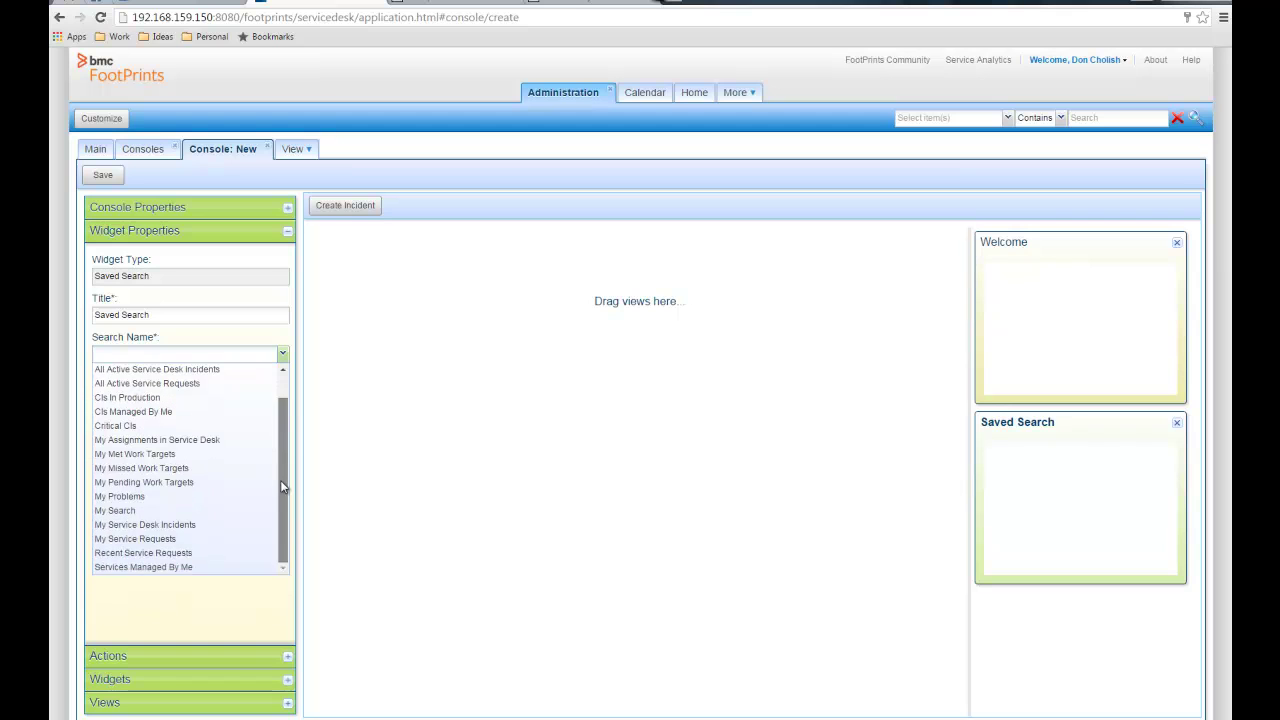
pyautogui.click(219, 558)
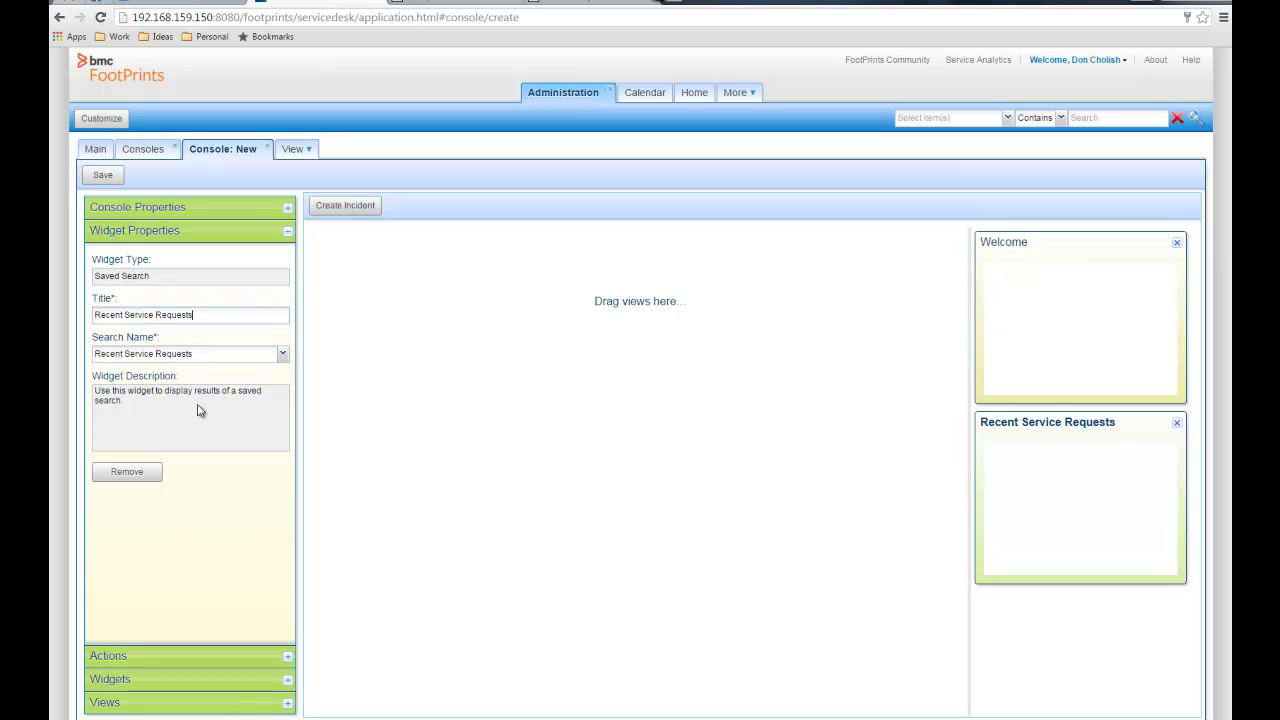
# Add a Category Browser view titled "Knowledge Base" with category tree Knowledge Base > Solution Category and view mode Expanded
pyautogui.click(288, 705)
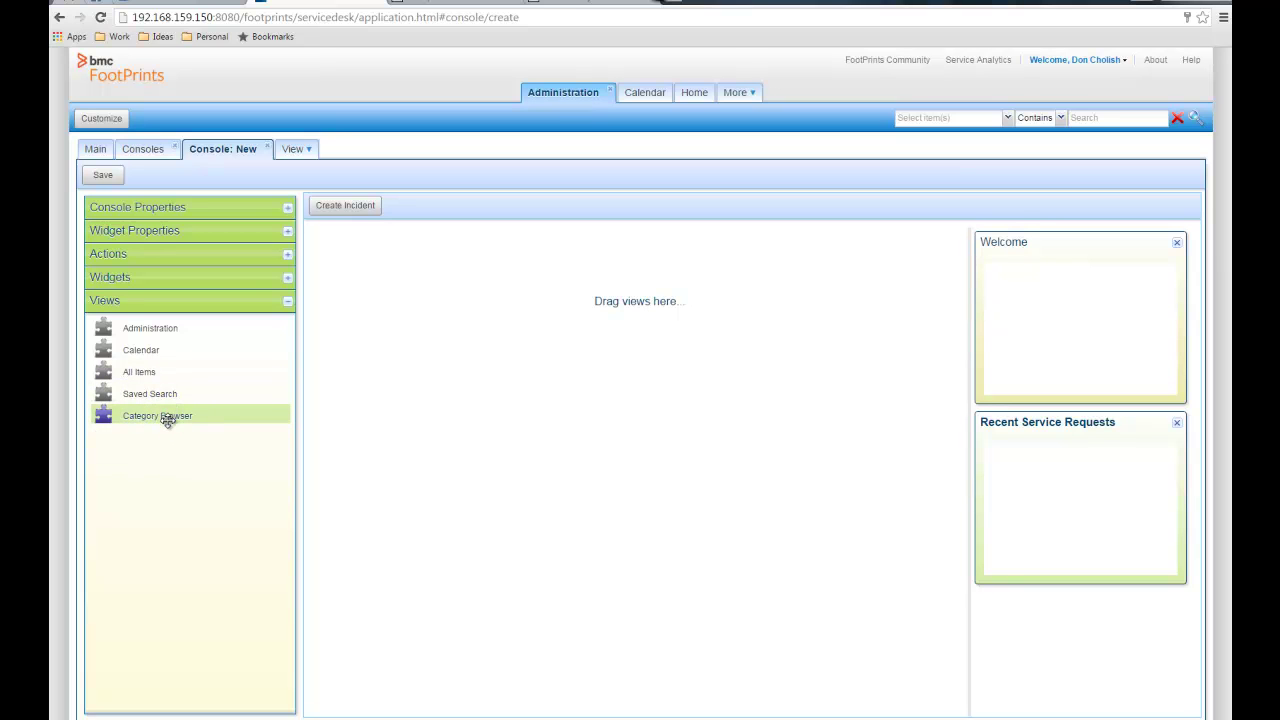
pyautogui.moveTo(167, 420); pyautogui.dragTo(423, 381)
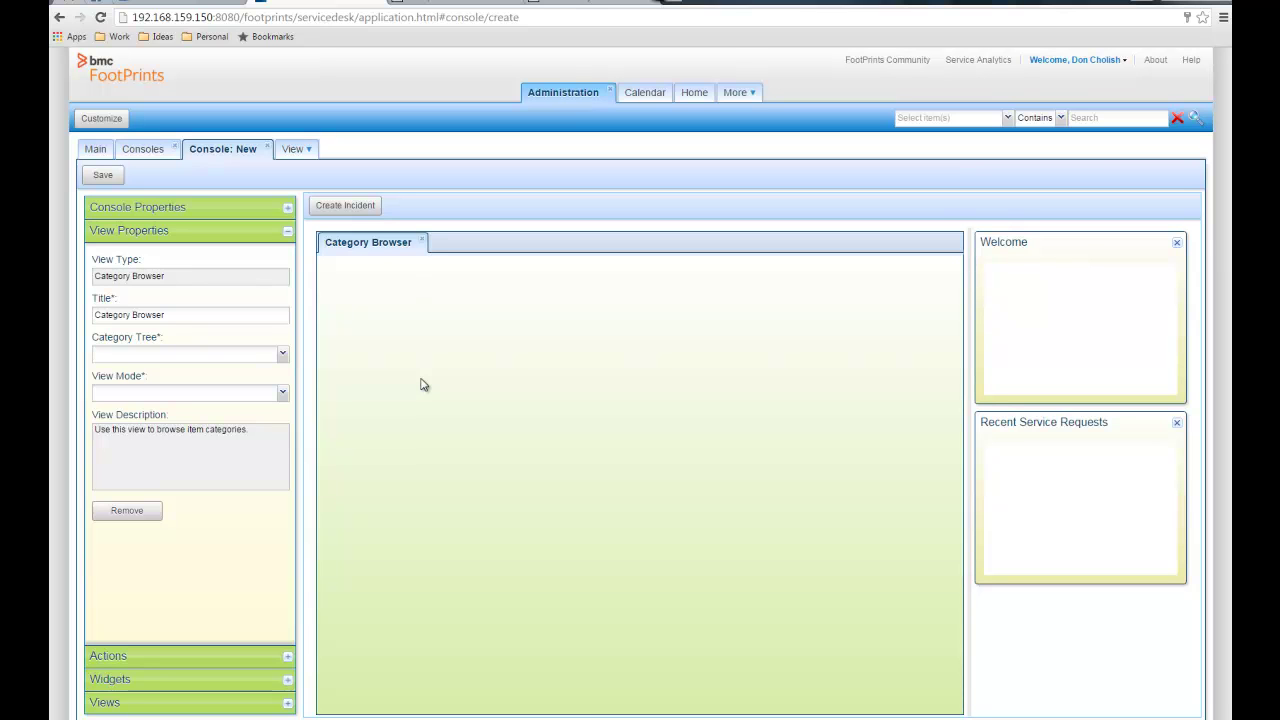
pyautogui.click(283, 354)
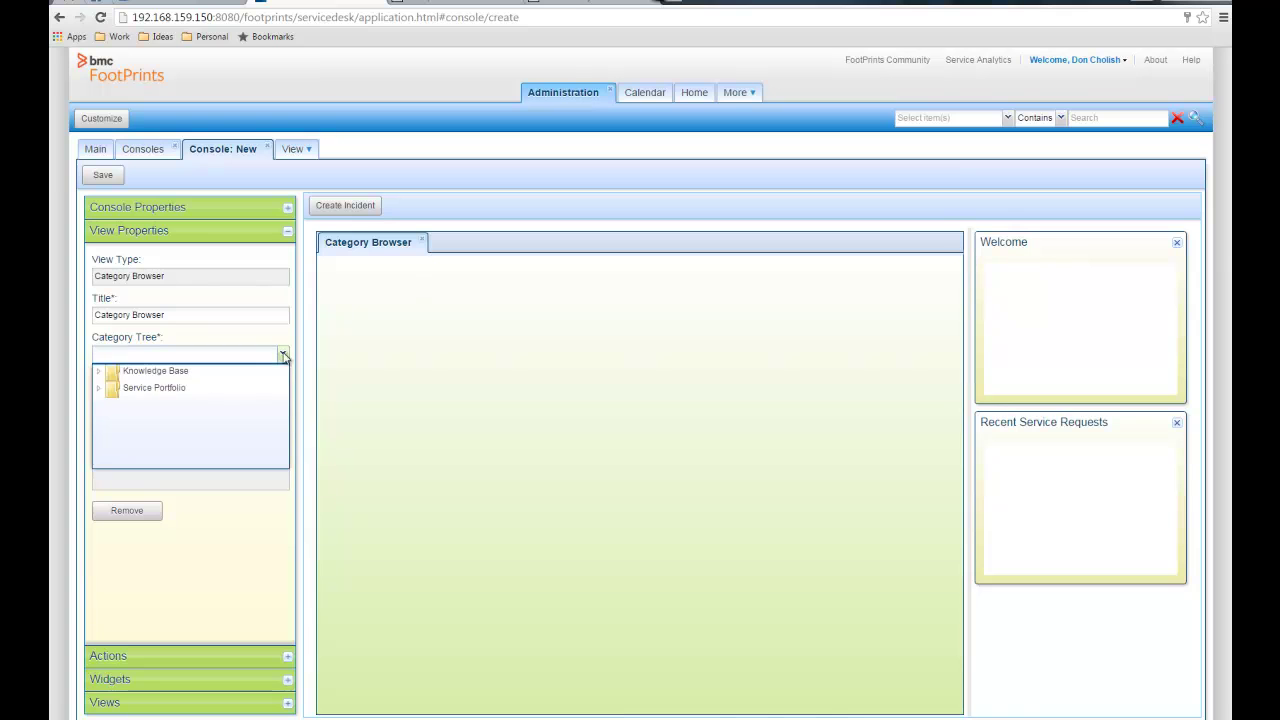
pyautogui.click(99, 372)
pyautogui.click(174, 388)
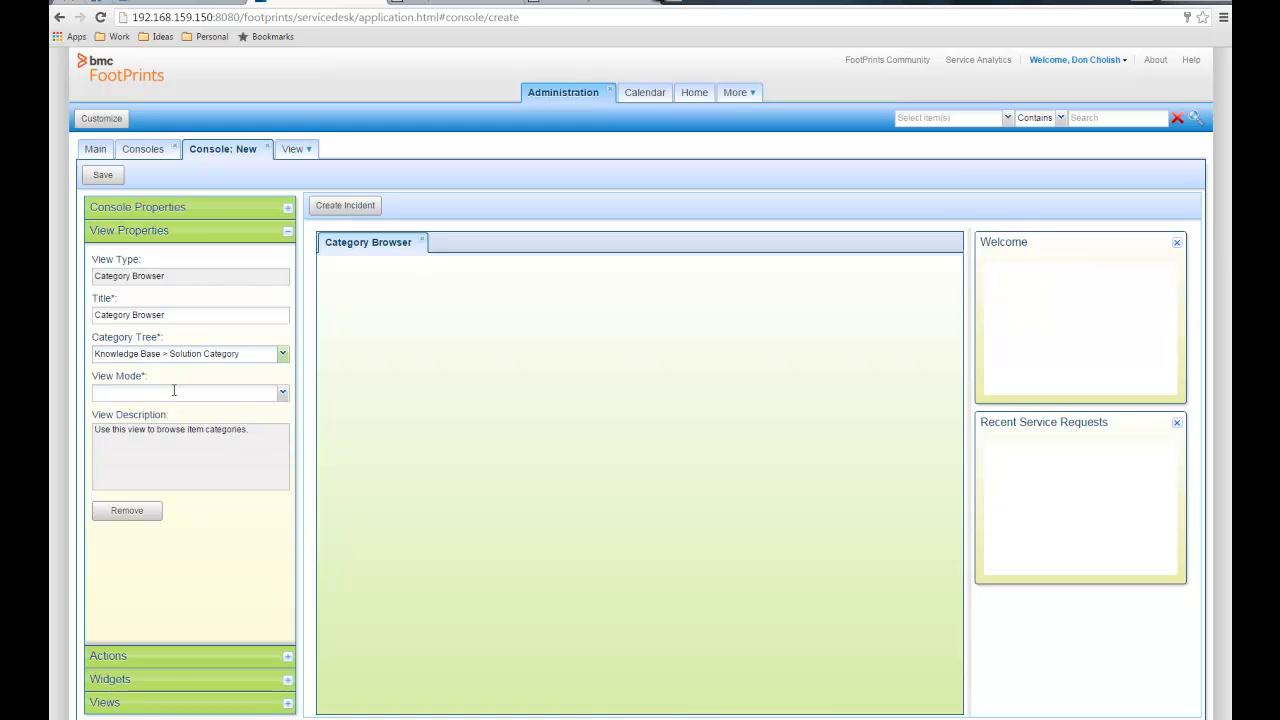
pyautogui.click(283, 393)
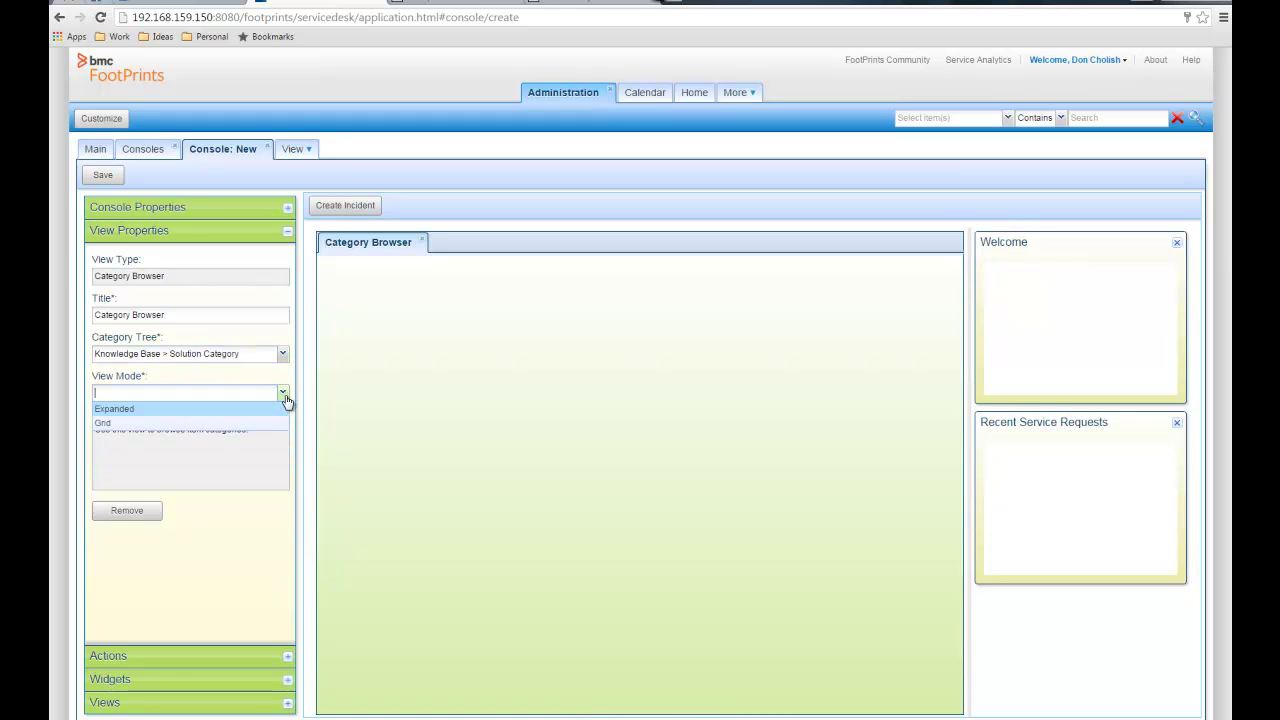
pyautogui.click(231, 409)
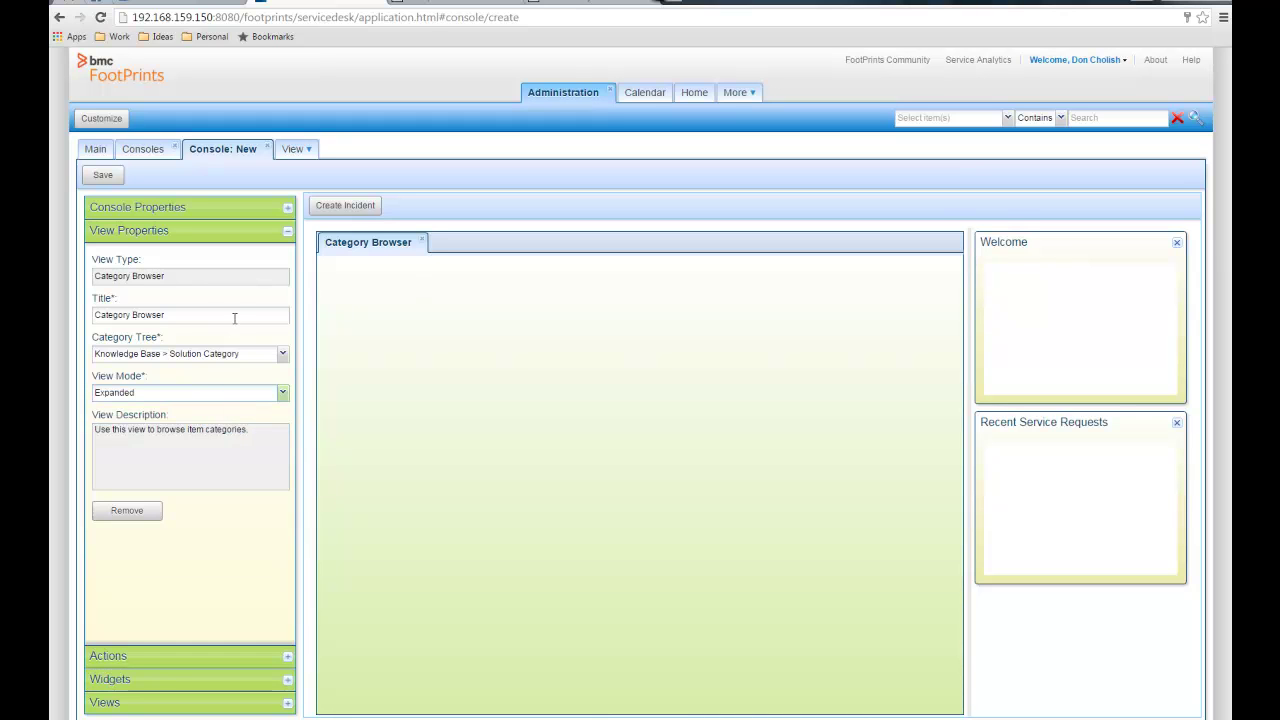
pyautogui.moveTo(234, 318); pyautogui.dragTo(86, 320)
pyautogui.write('Knowledge Base')
# Add a second Category Browser view titled "Service Catalog" with category tree Service Portfolio > Service Category in Grid mode, and save the console
pyautogui.click(285, 704)
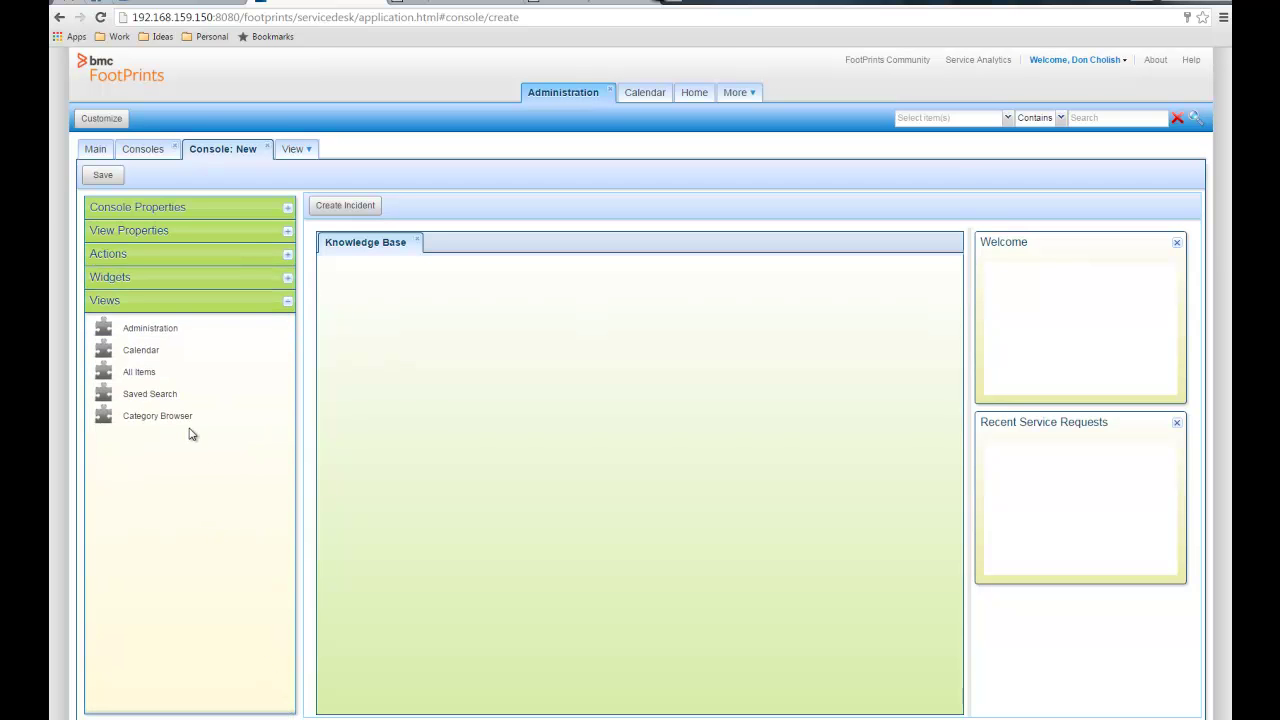
pyautogui.moveTo(196, 418); pyautogui.dragTo(457, 253)
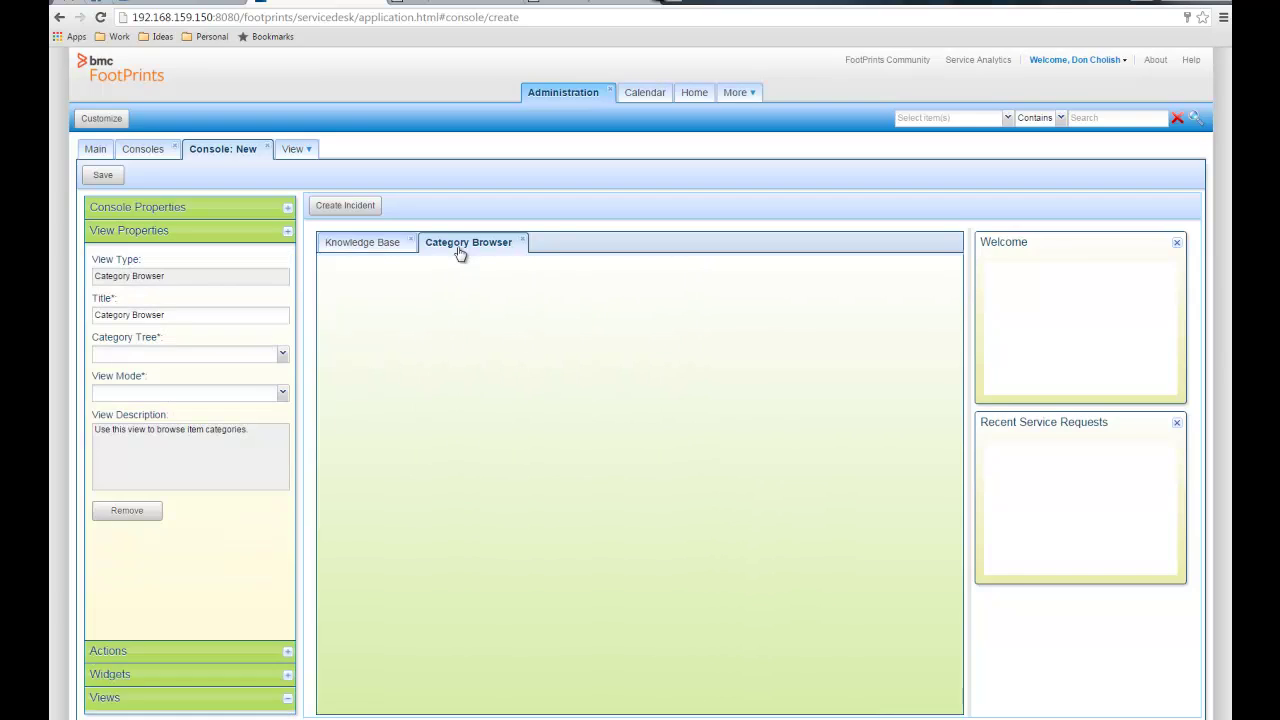
pyautogui.click(282, 357)
pyautogui.click(98, 388)
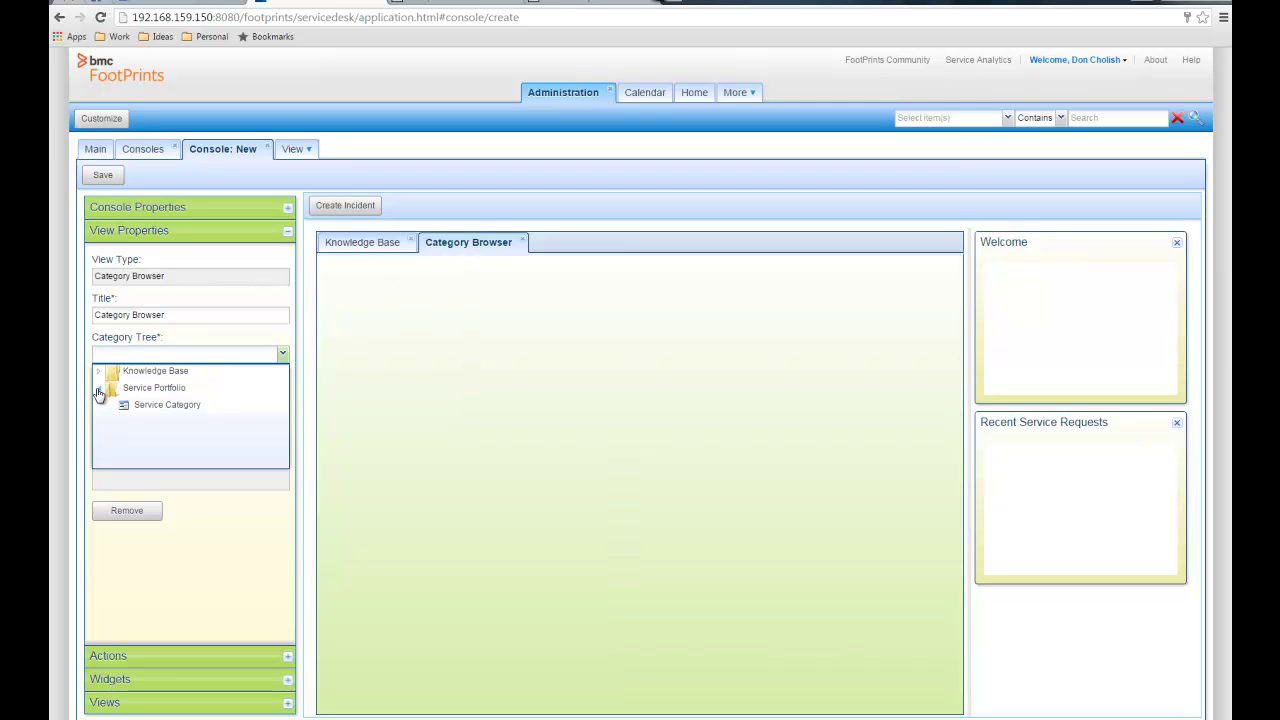
pyautogui.click(160, 405)
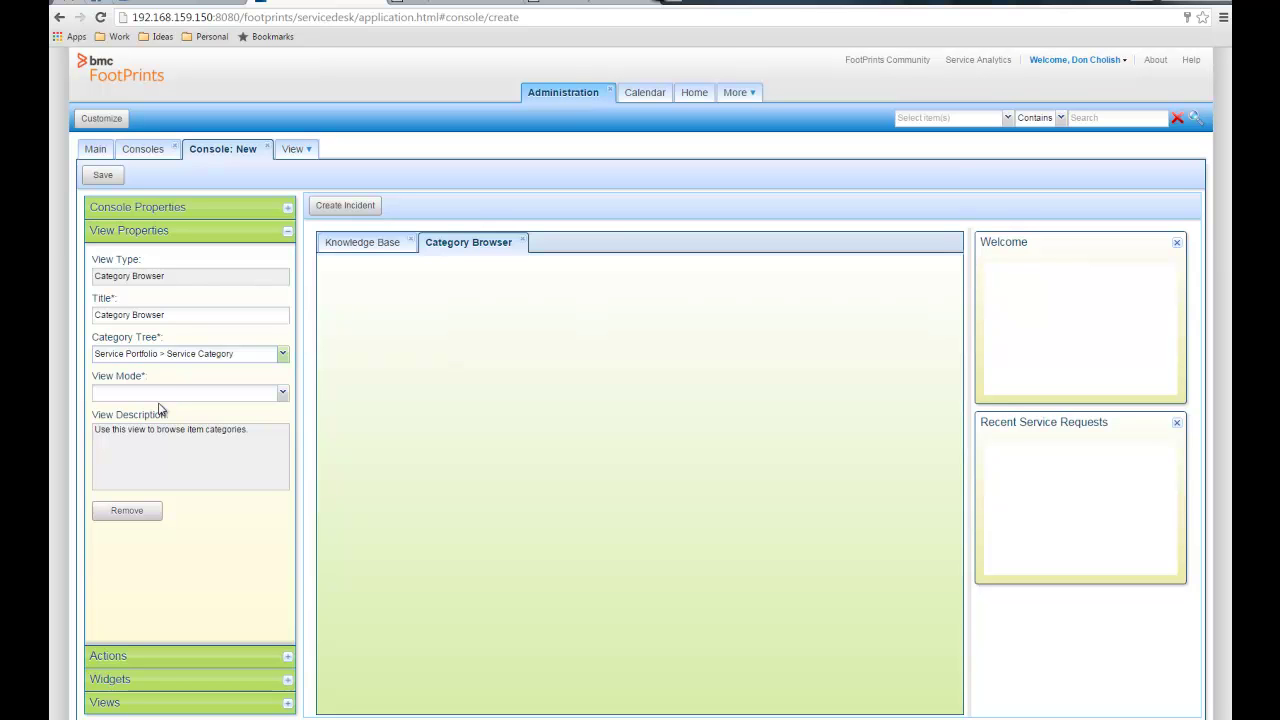
pyautogui.click(283, 394)
pyautogui.click(223, 423)
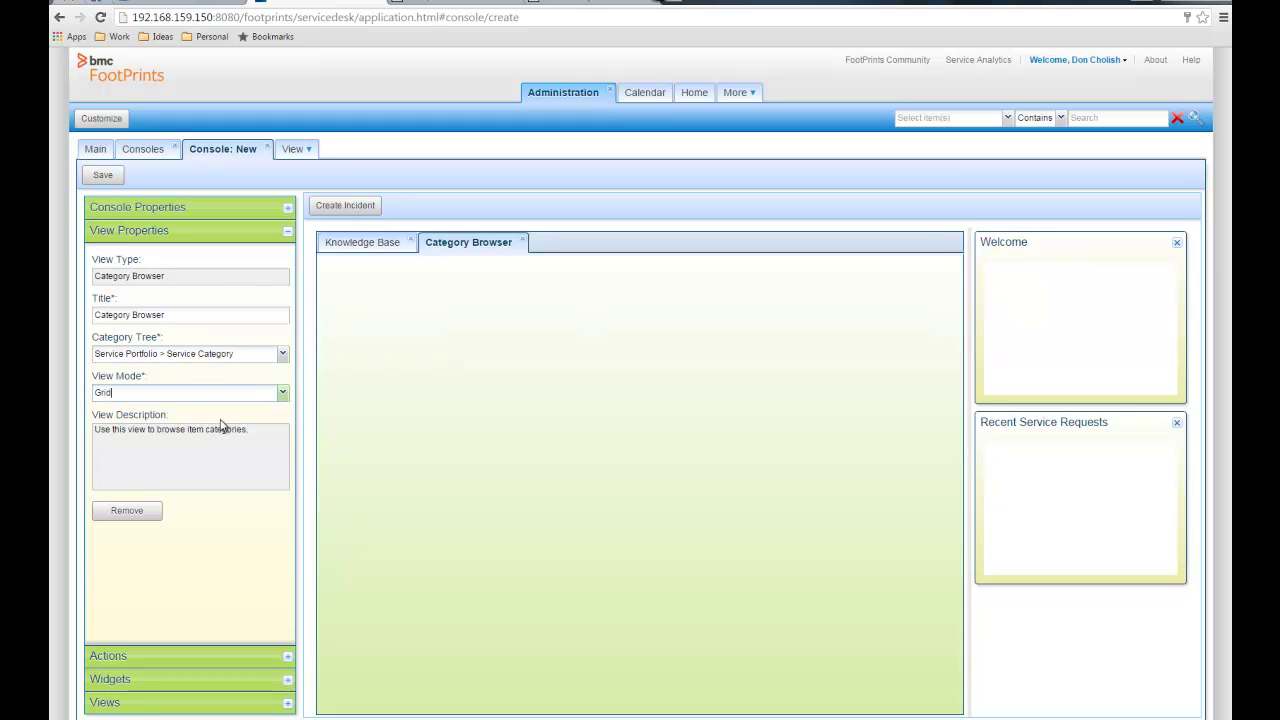
pyautogui.tripleClick(180, 315)
pyautogui.write('Service Catalog')
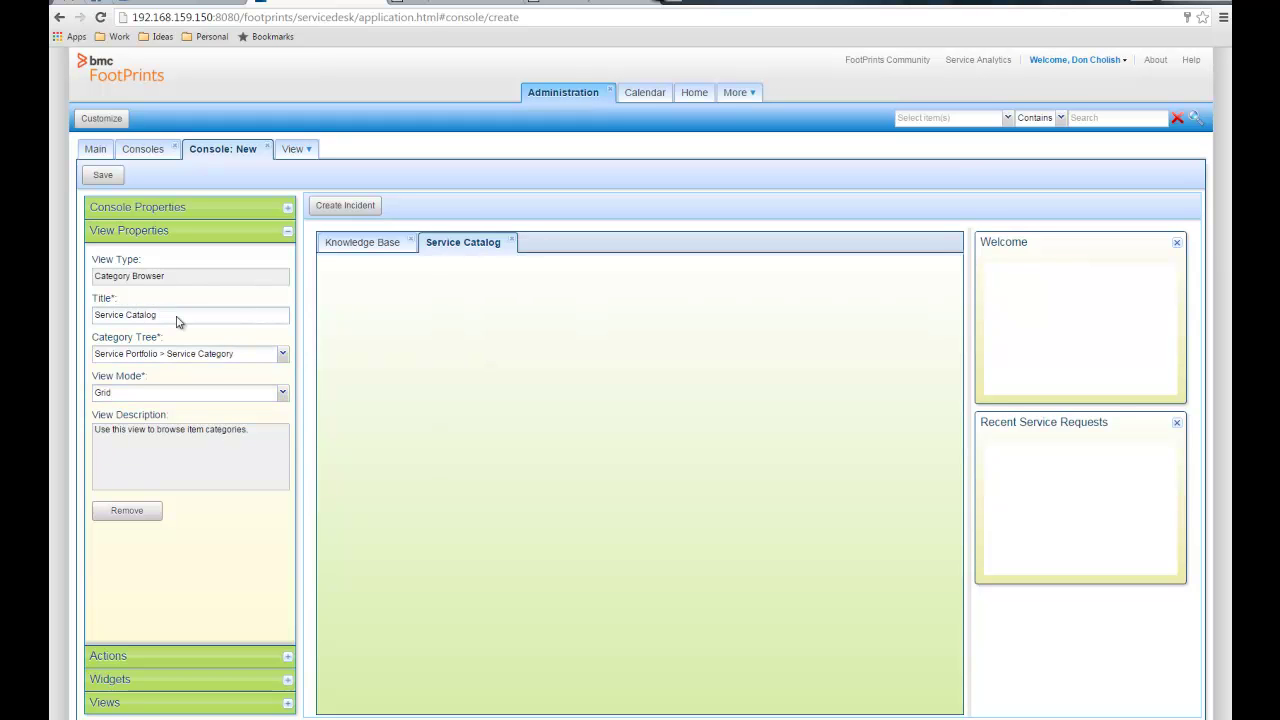
pyautogui.click(116, 180)
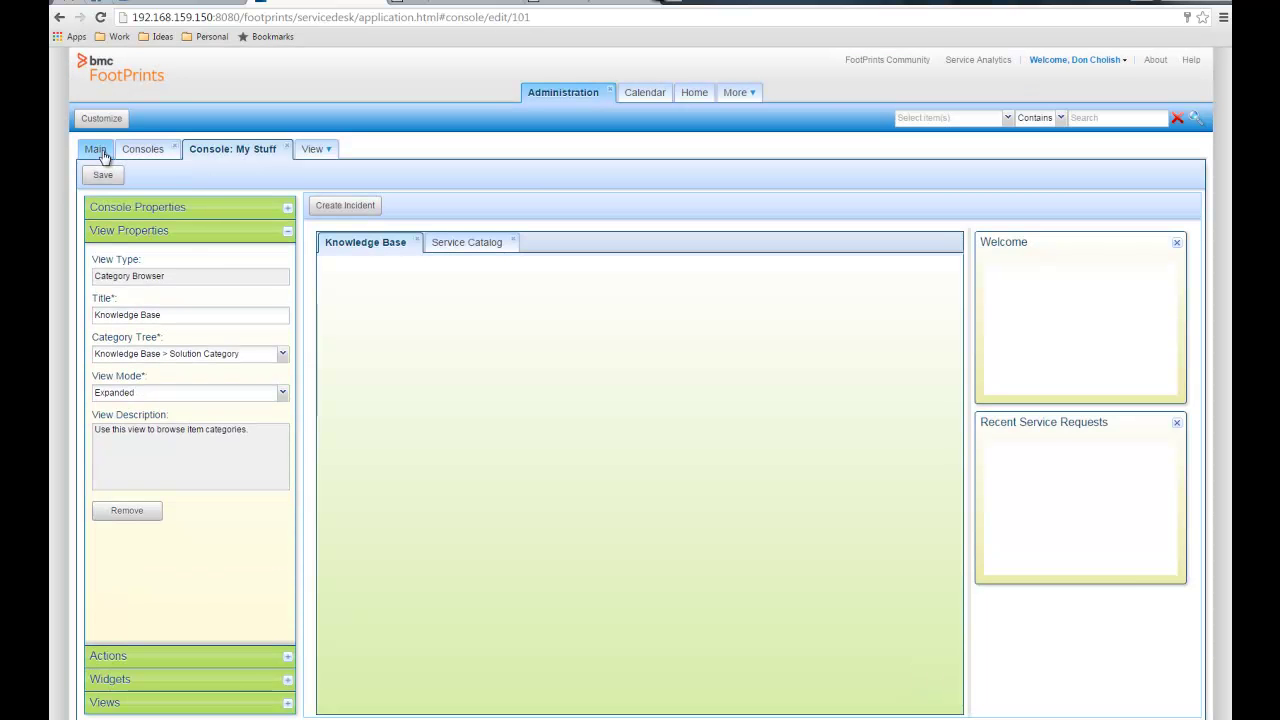
# Open the Default System Portal from portal management, review its read-only settings and consoles, and close it
pyautogui.click(96, 150)
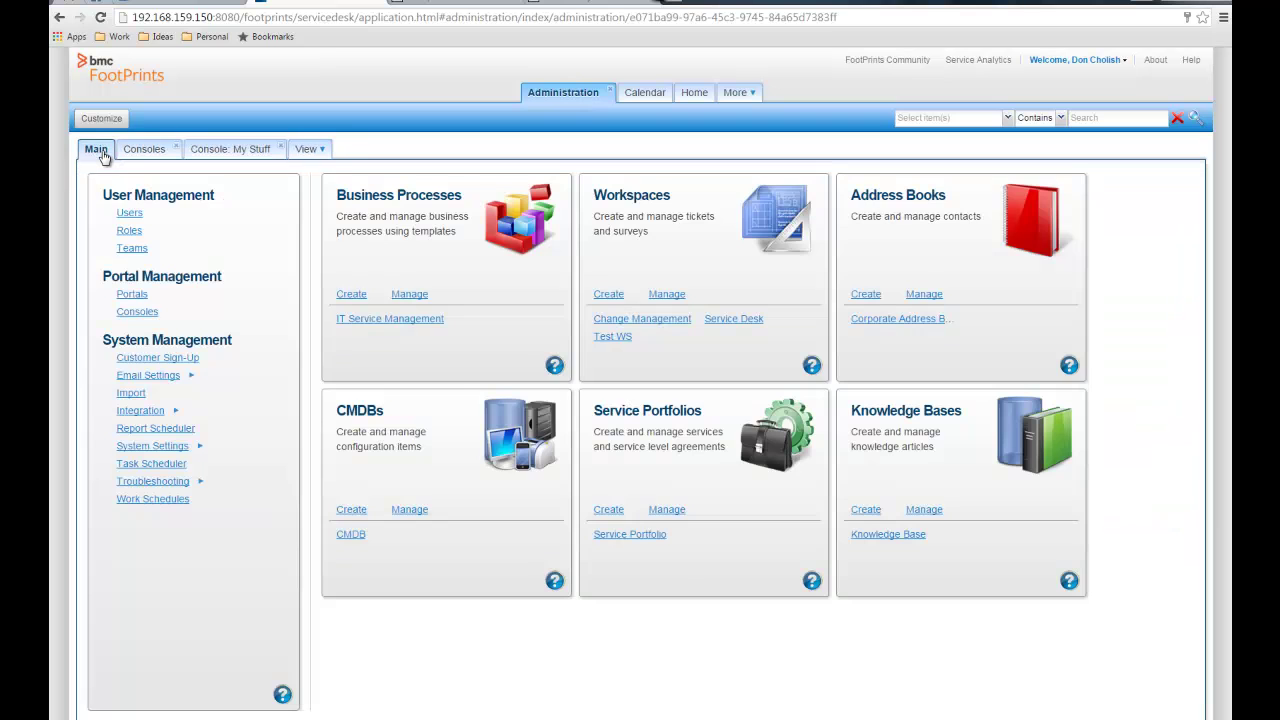
pyautogui.click(134, 296)
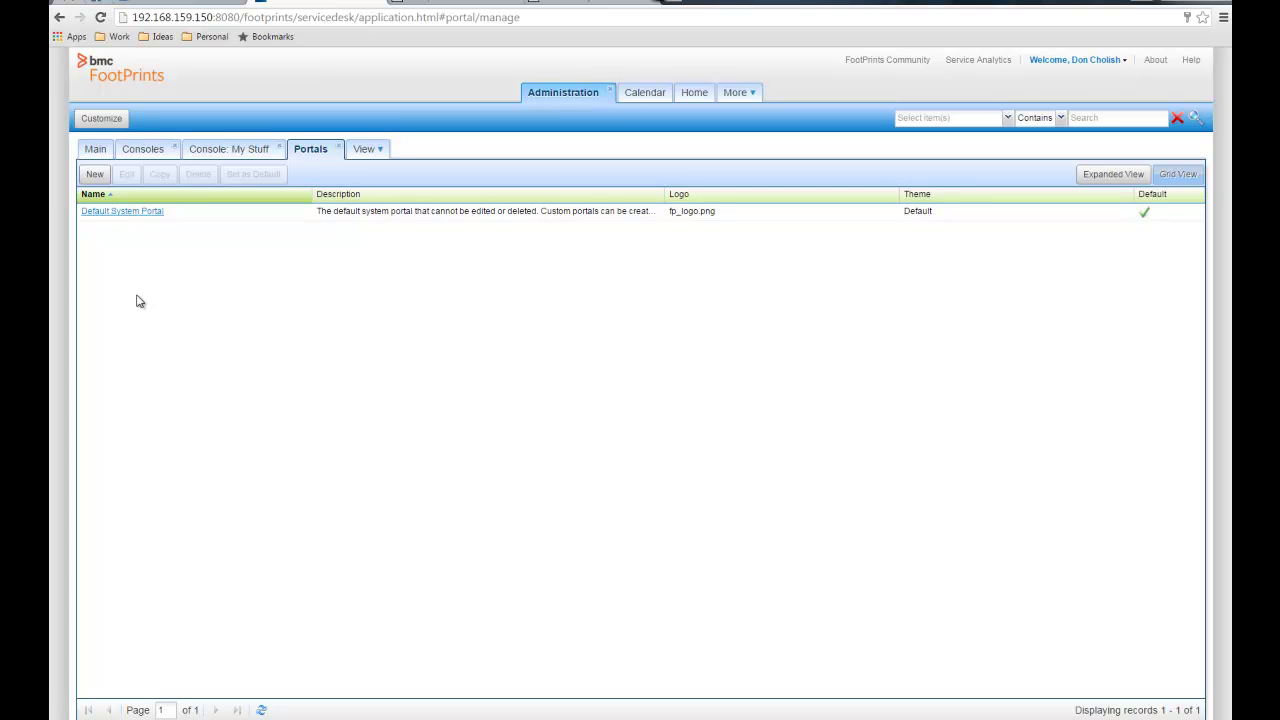
pyautogui.click(157, 212)
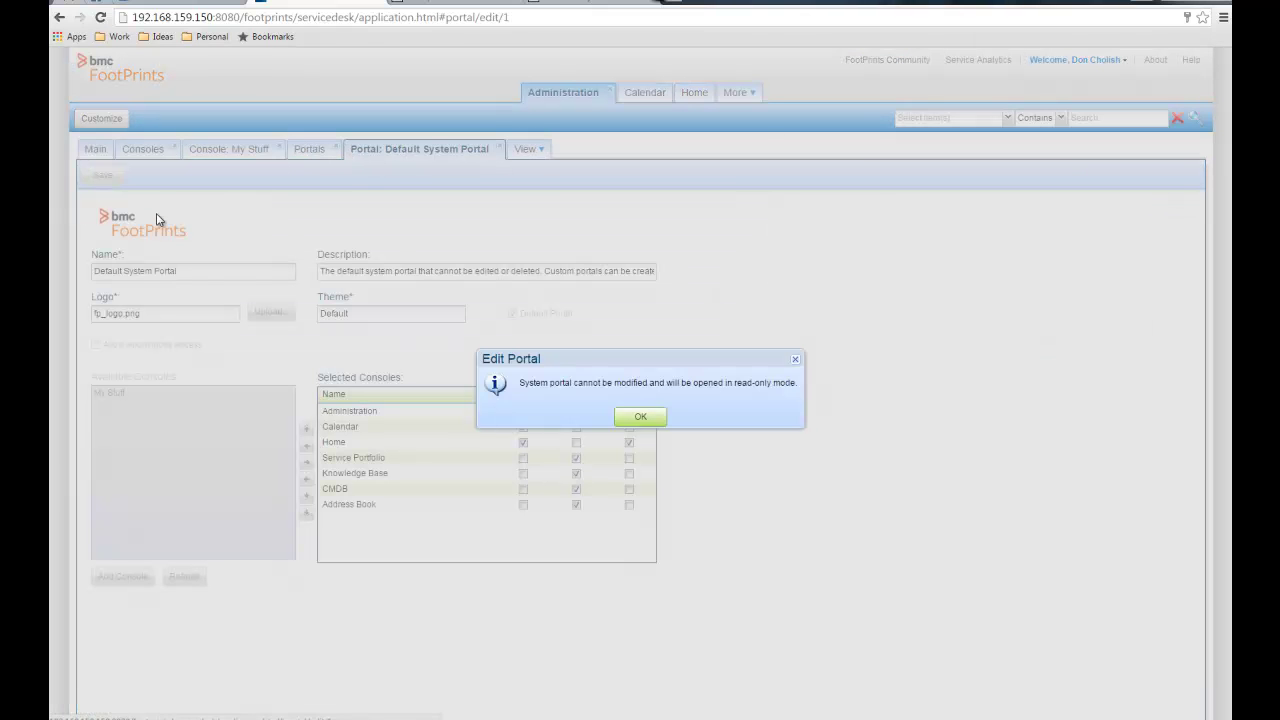
pyautogui.click(641, 418)
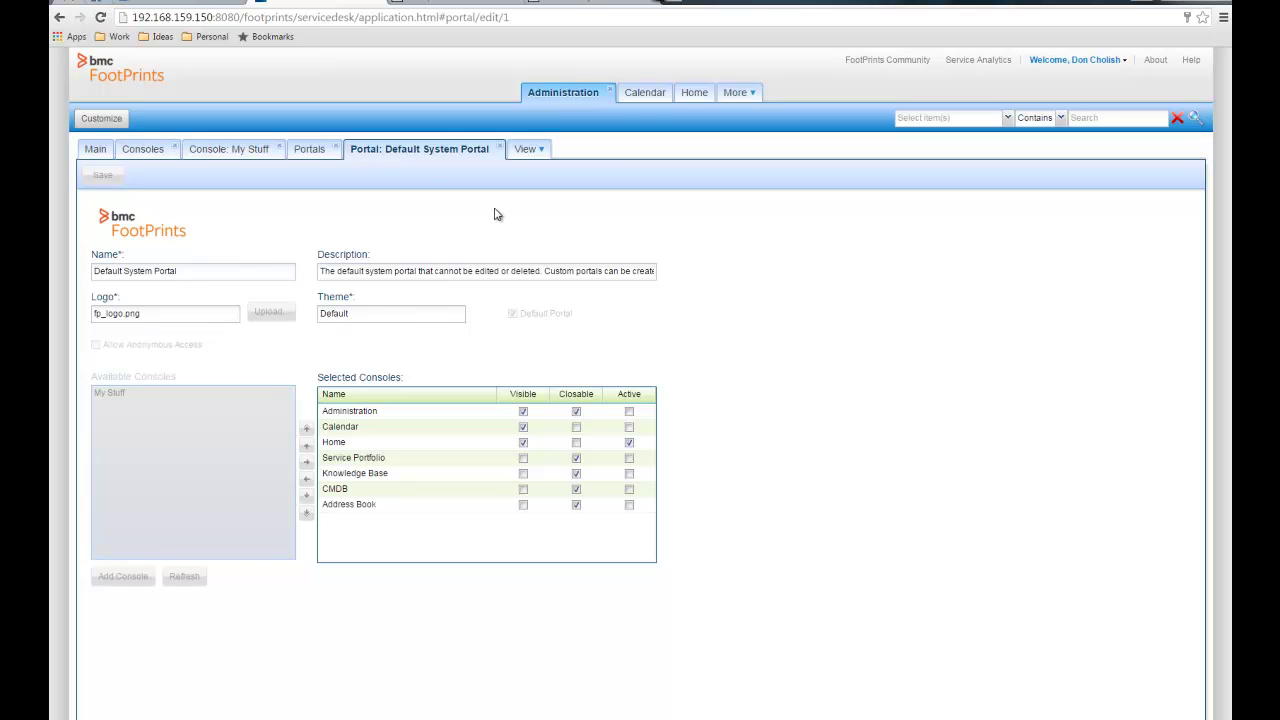
pyautogui.click(500, 149)
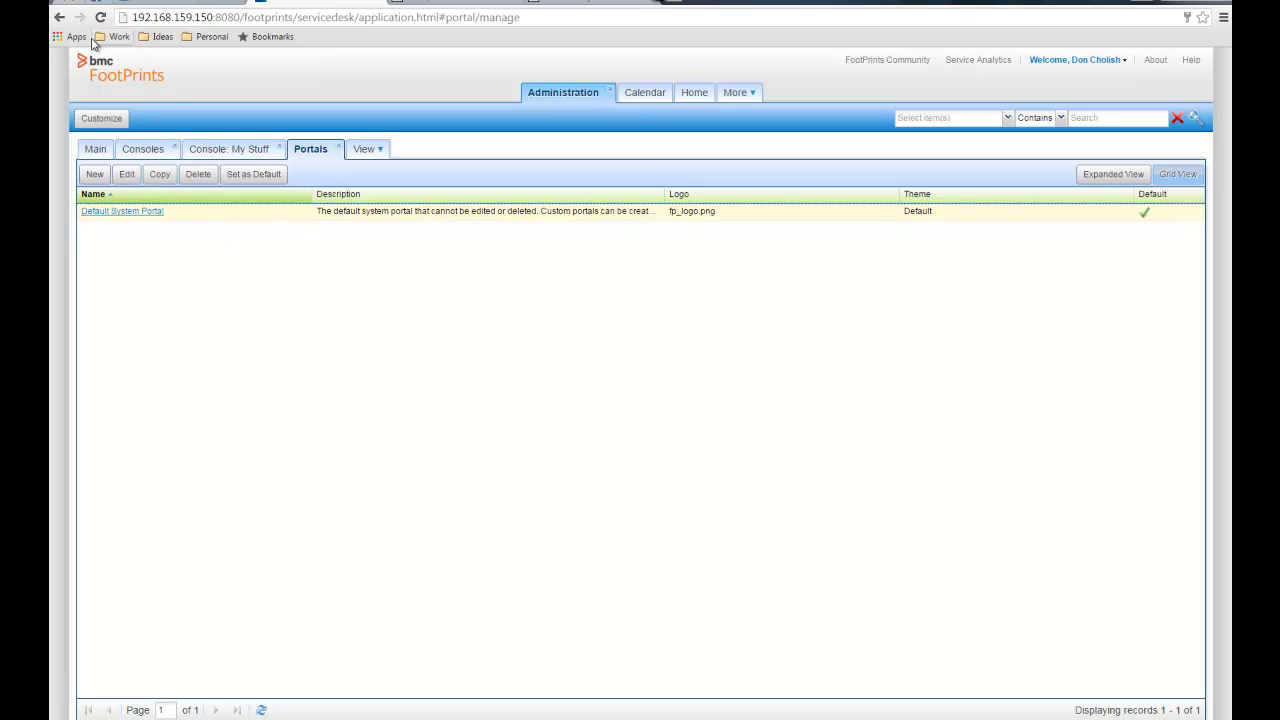
# Copy the Default System Portal as "Customer Portal" with the description "The Customer Portal" and the Dark theme
pyautogui.click(157, 180)
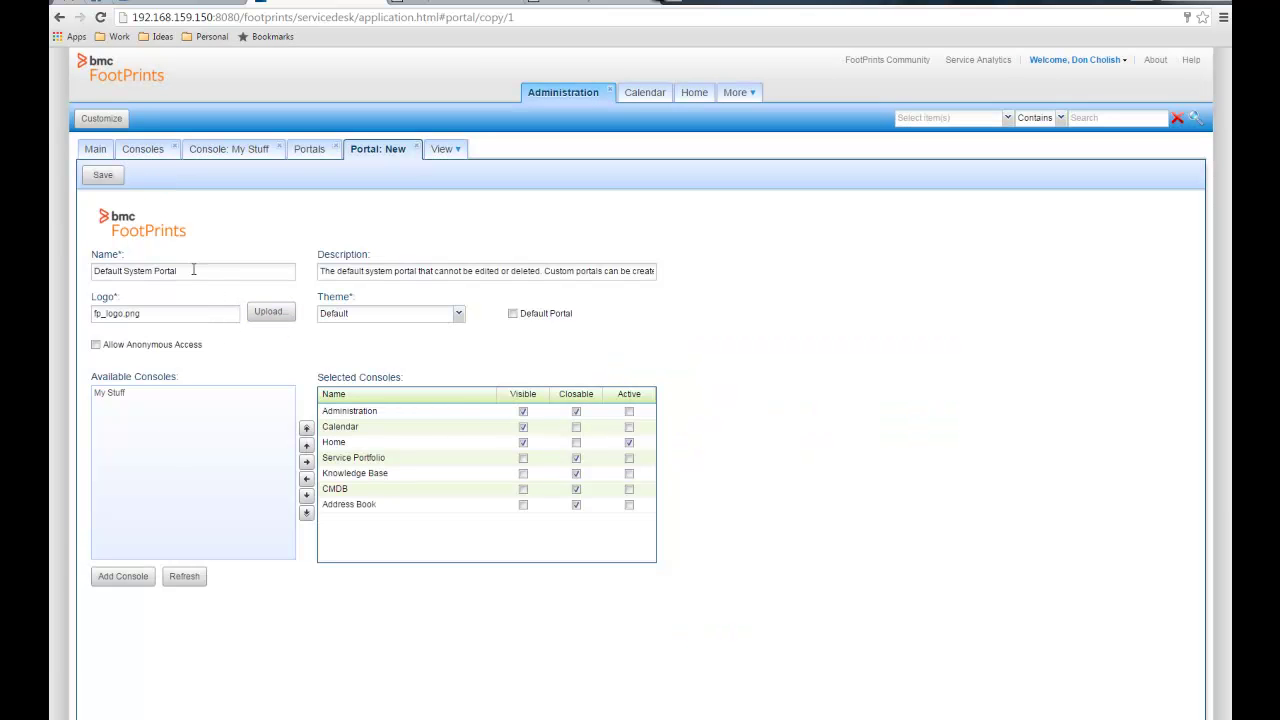
pyautogui.moveTo(152, 271); pyautogui.dragTo(80, 272)
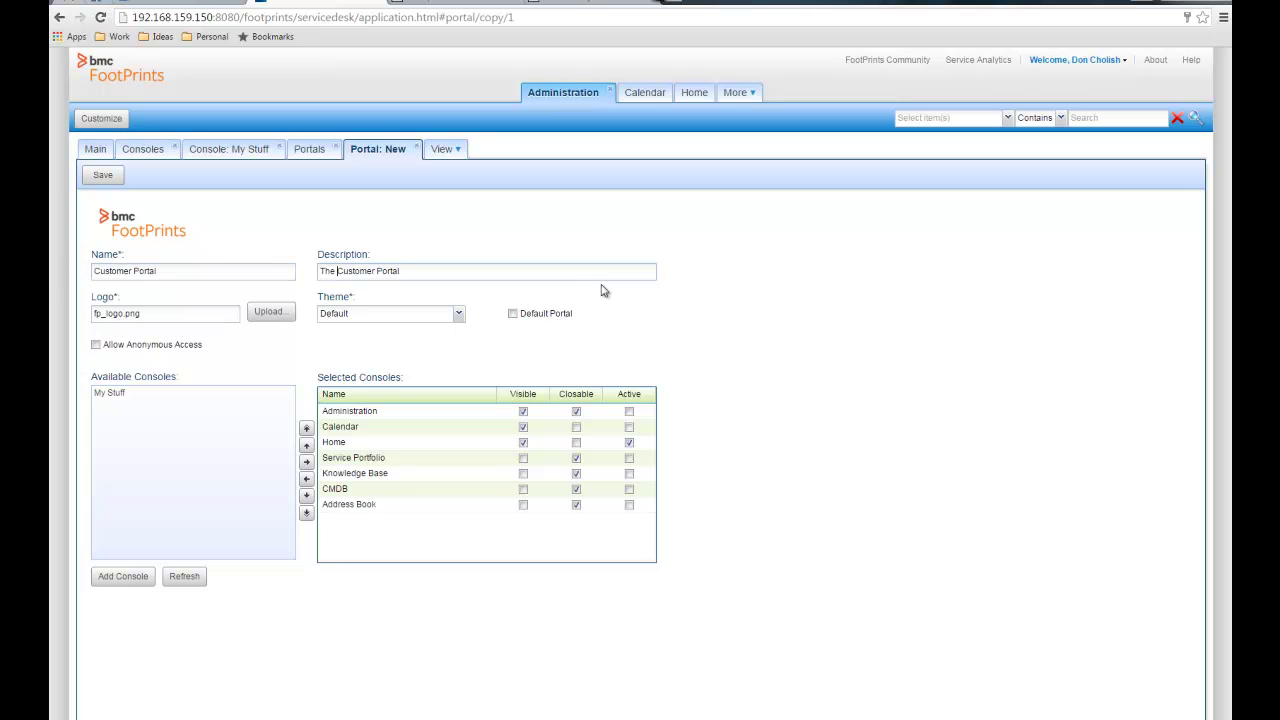
pyautogui.click(459, 315)
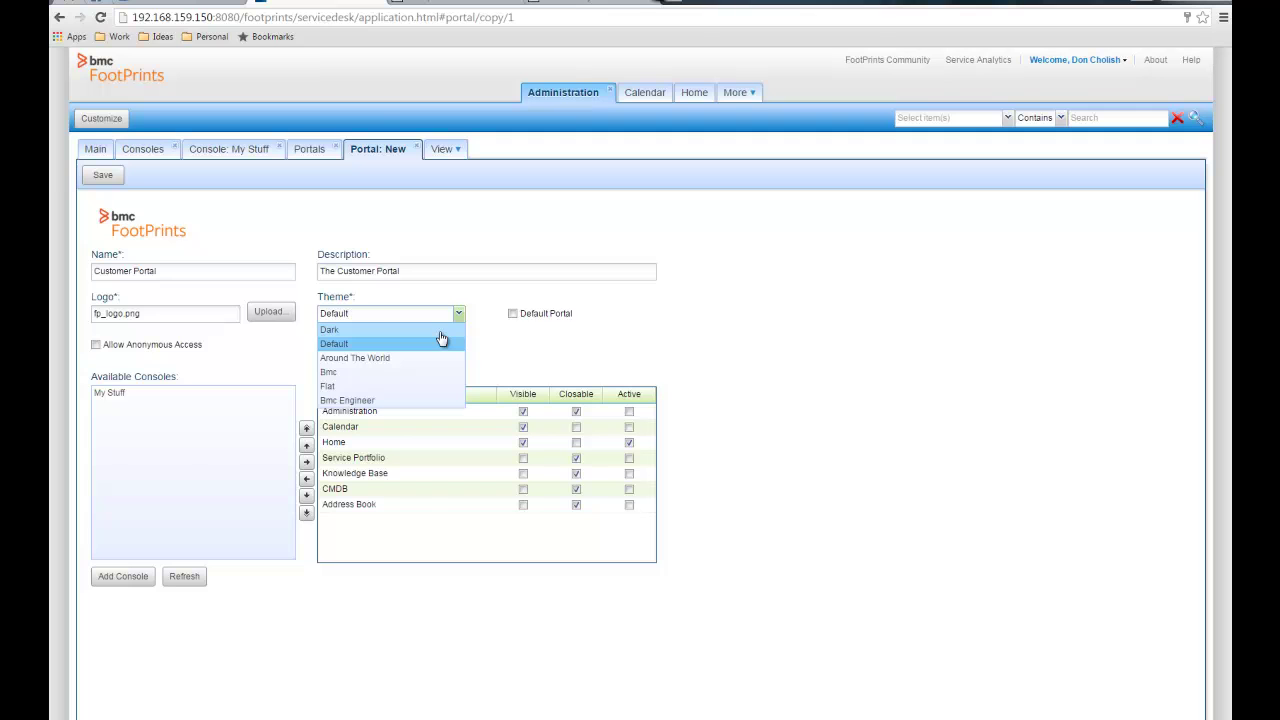
pyautogui.click(439, 330)
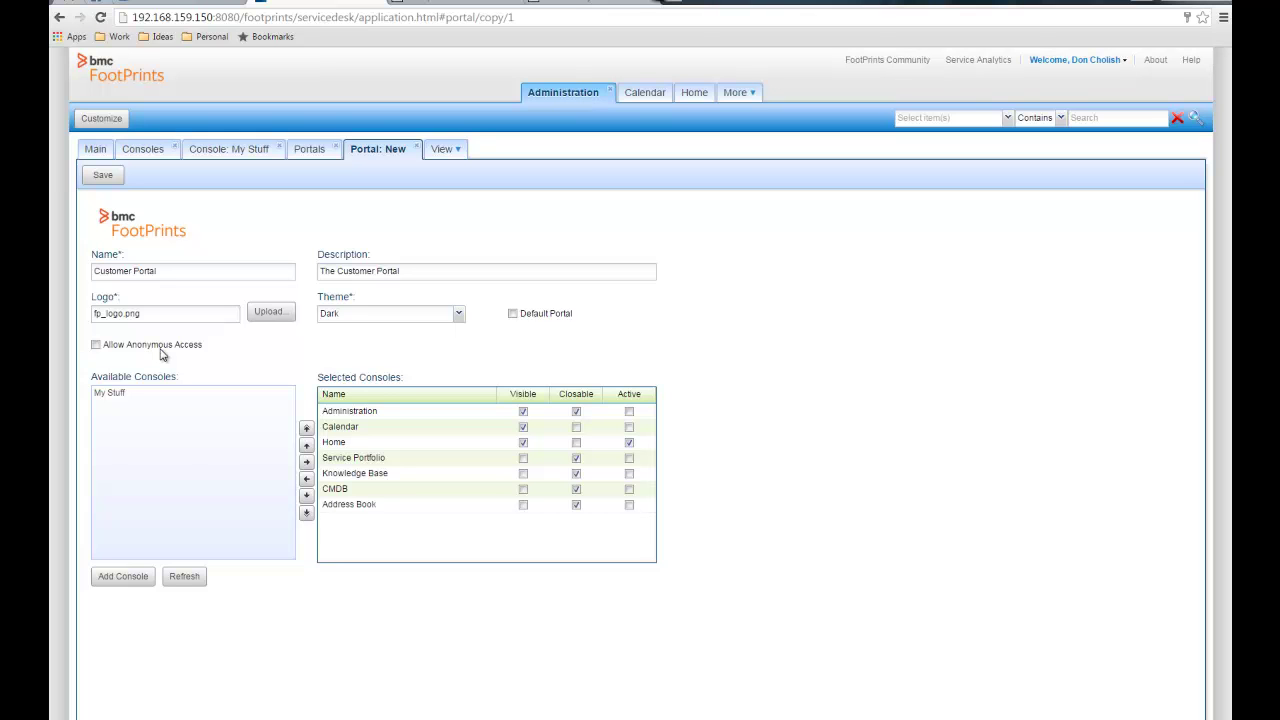
# Remove all consoles, from Administration through Address Book, from the new portal's selected consoles
pyautogui.click(382, 418)
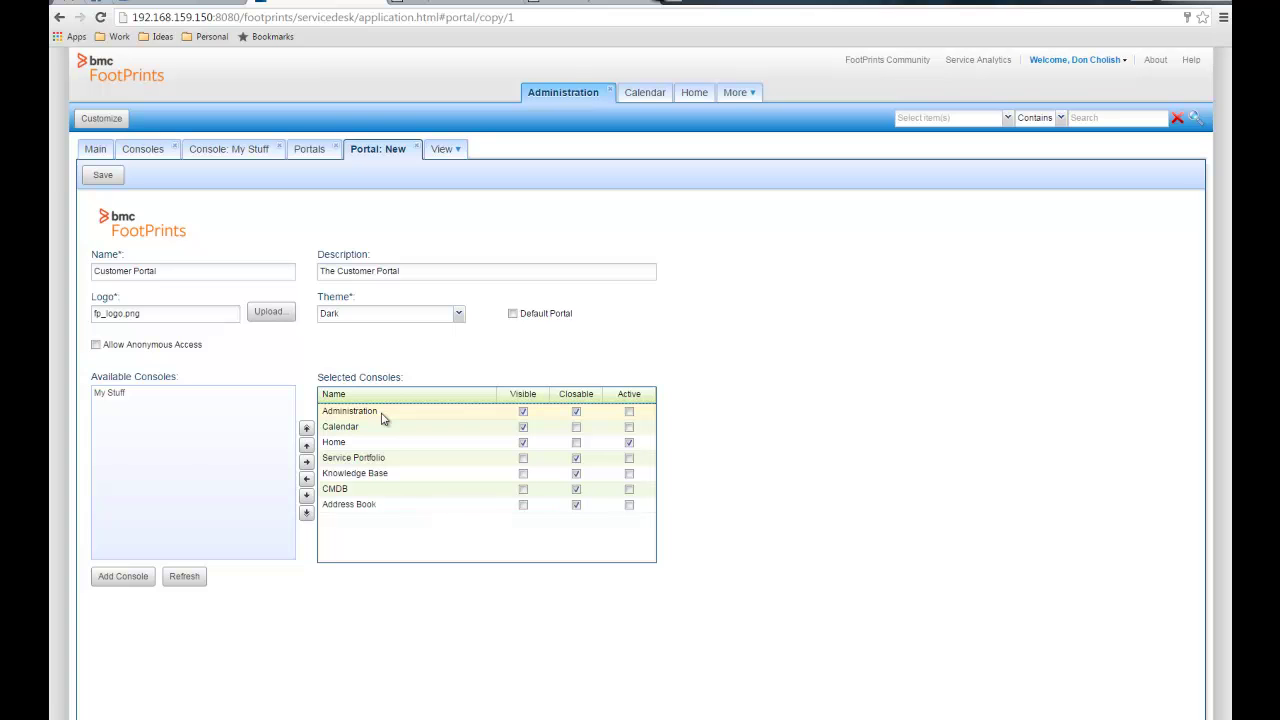
pyautogui.keyDown('shift'); pyautogui.click(379, 508); pyautogui.keyUp('shift')
pyautogui.click(307, 482)
# Add My Stuff as the visible, active console and Administration as a non-visible console, and save the portal
pyautogui.click(127, 495)
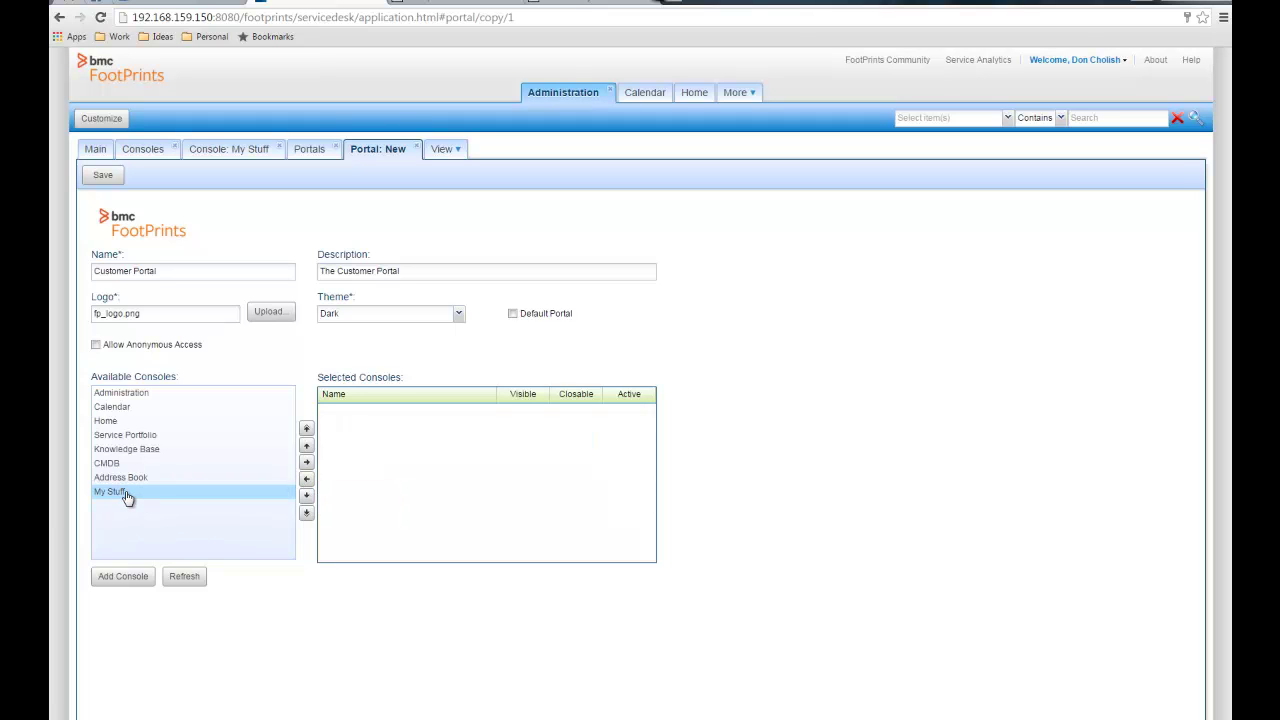
pyautogui.click(307, 463)
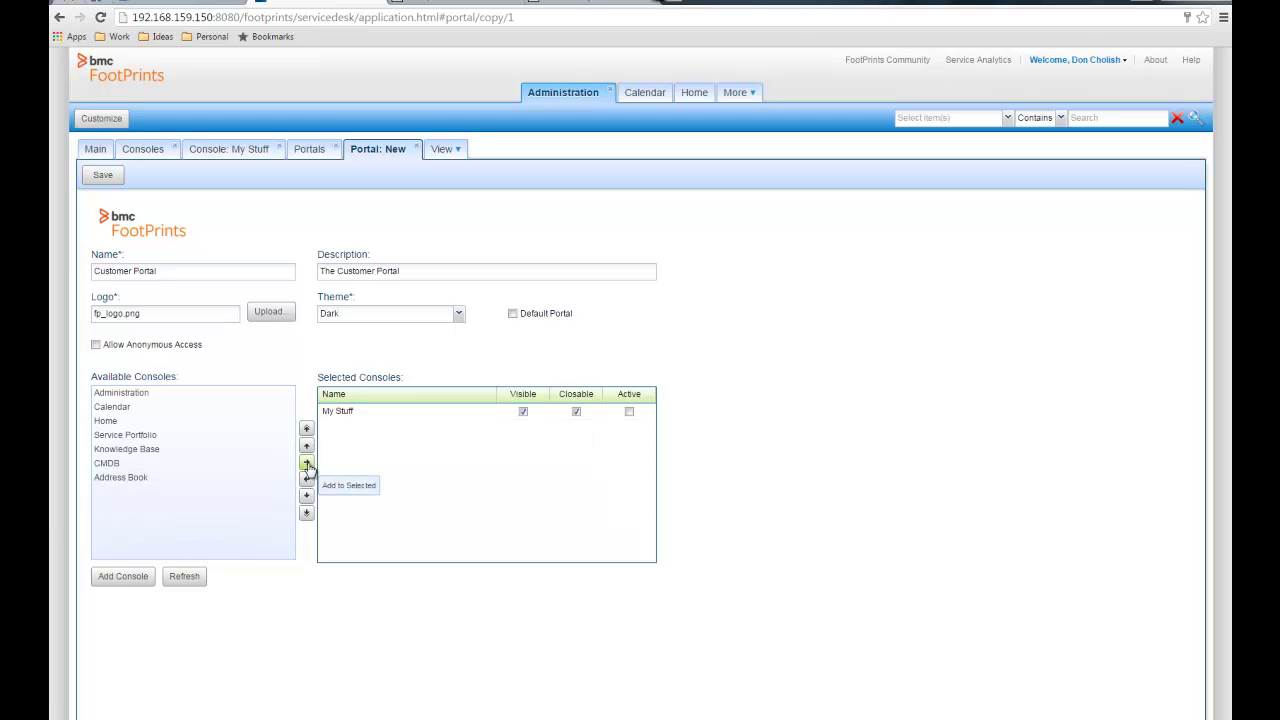
pyautogui.click(150, 395)
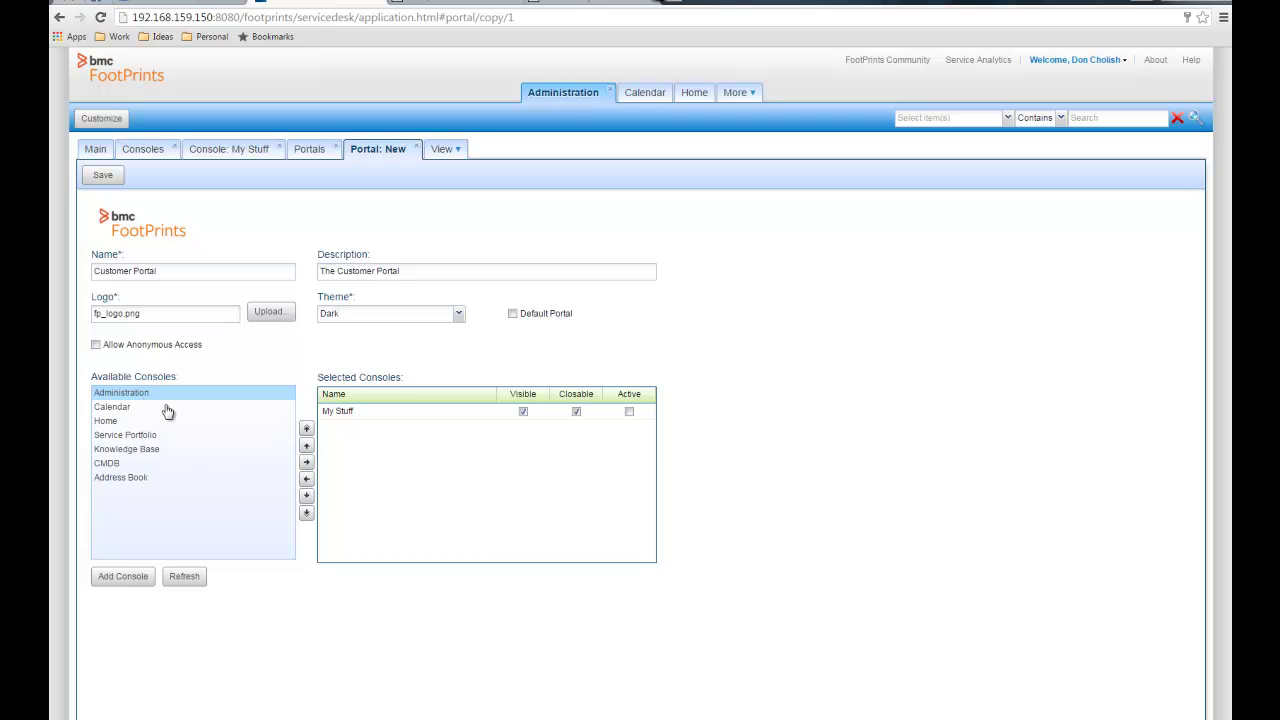
pyautogui.click(307, 462)
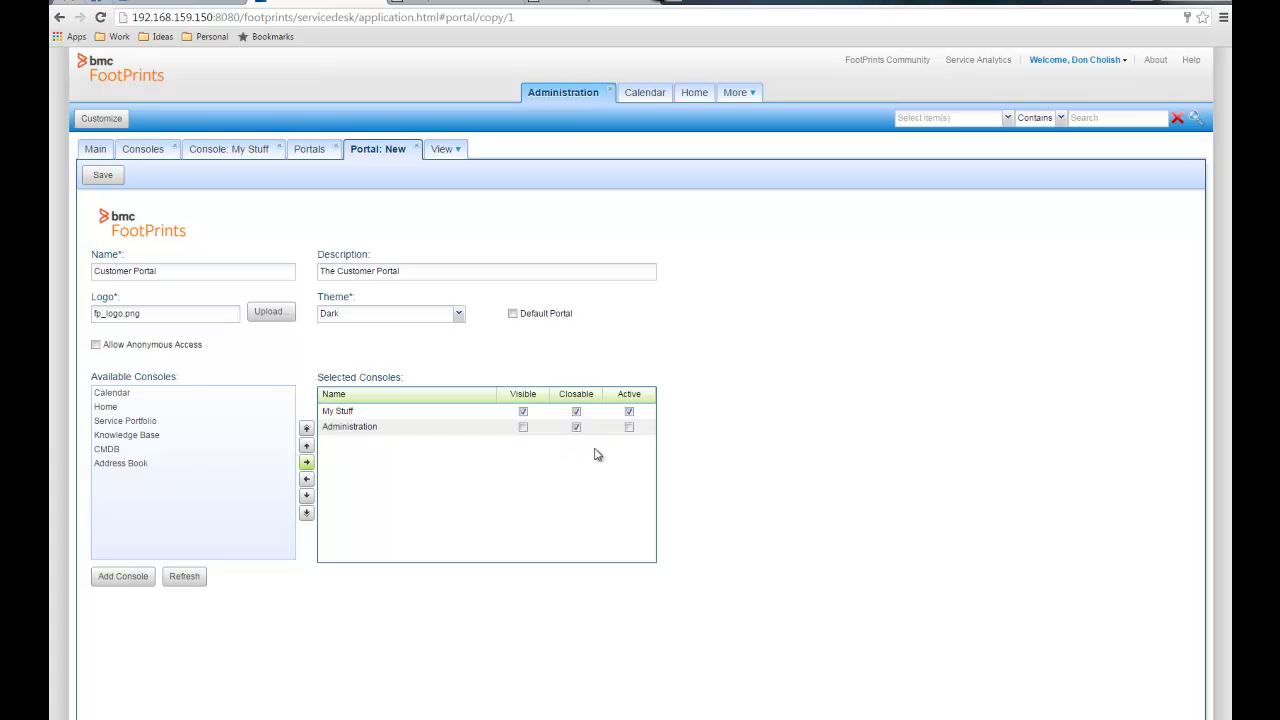
pyautogui.click(103, 176)
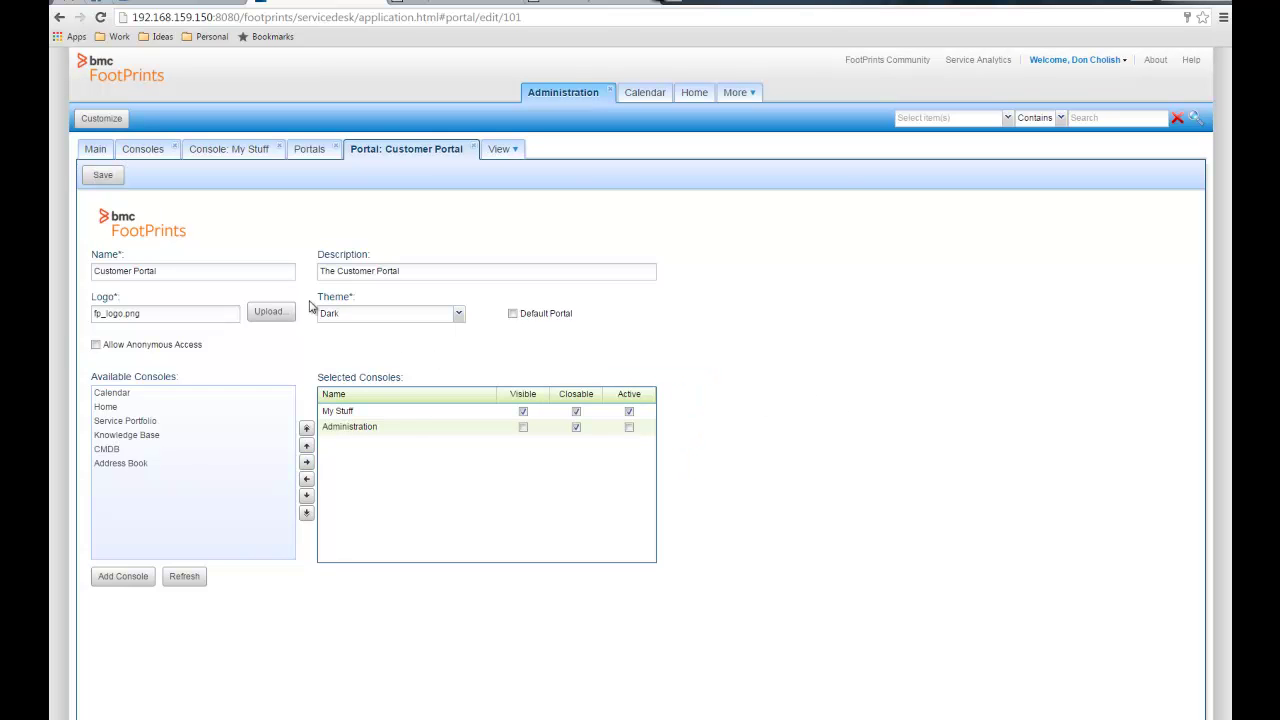
# Edit the system-level Customer role to make Customer Portal its default portal, and save the role
pyautogui.click(94, 152)
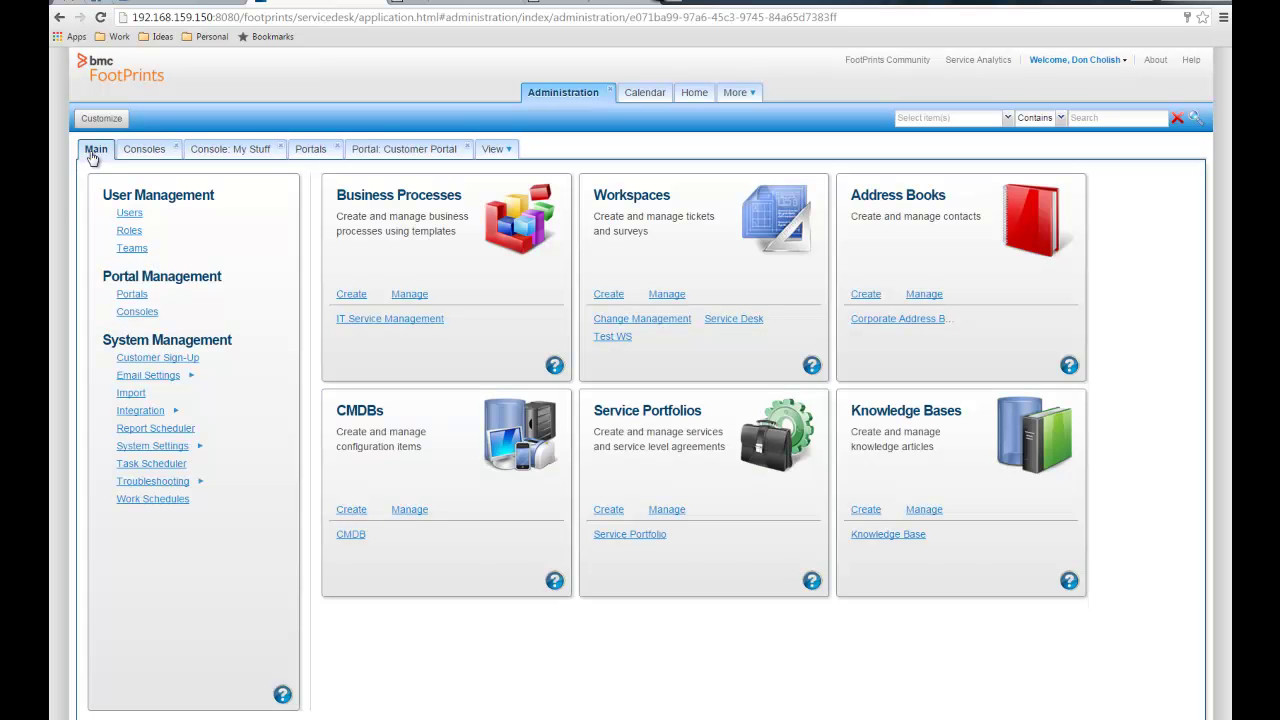
pyautogui.click(131, 232)
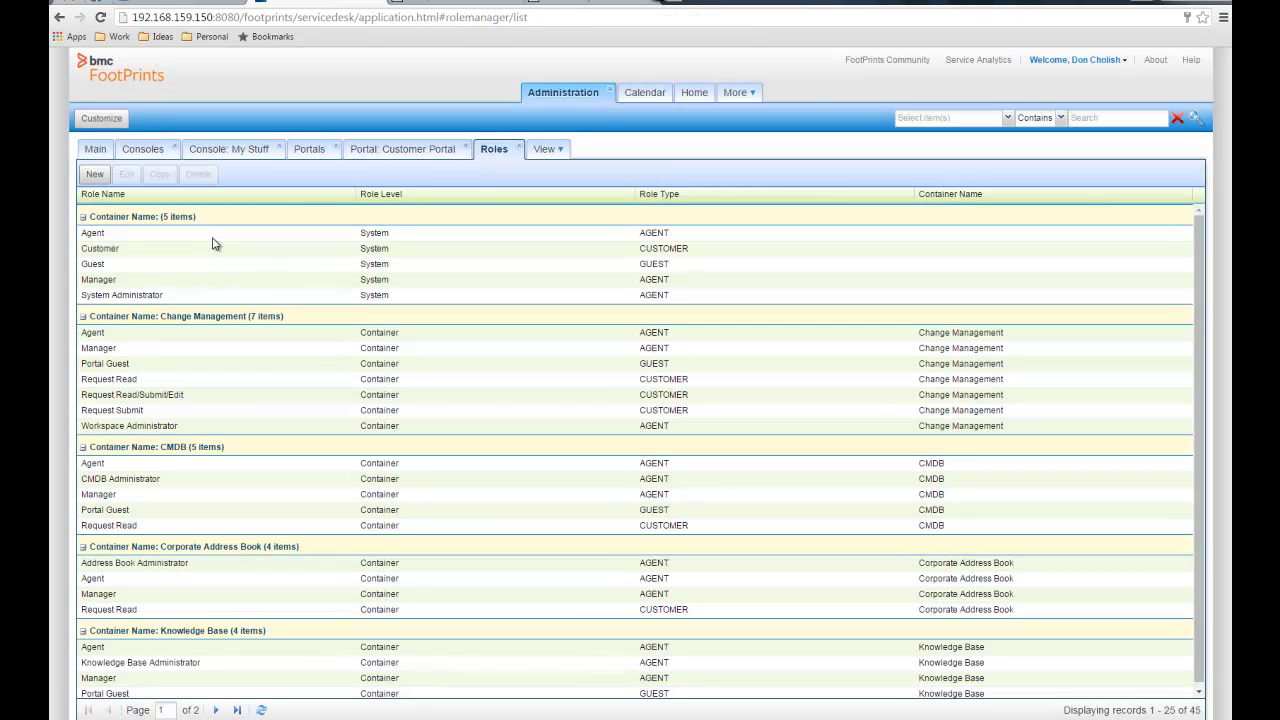
pyautogui.click(119, 254)
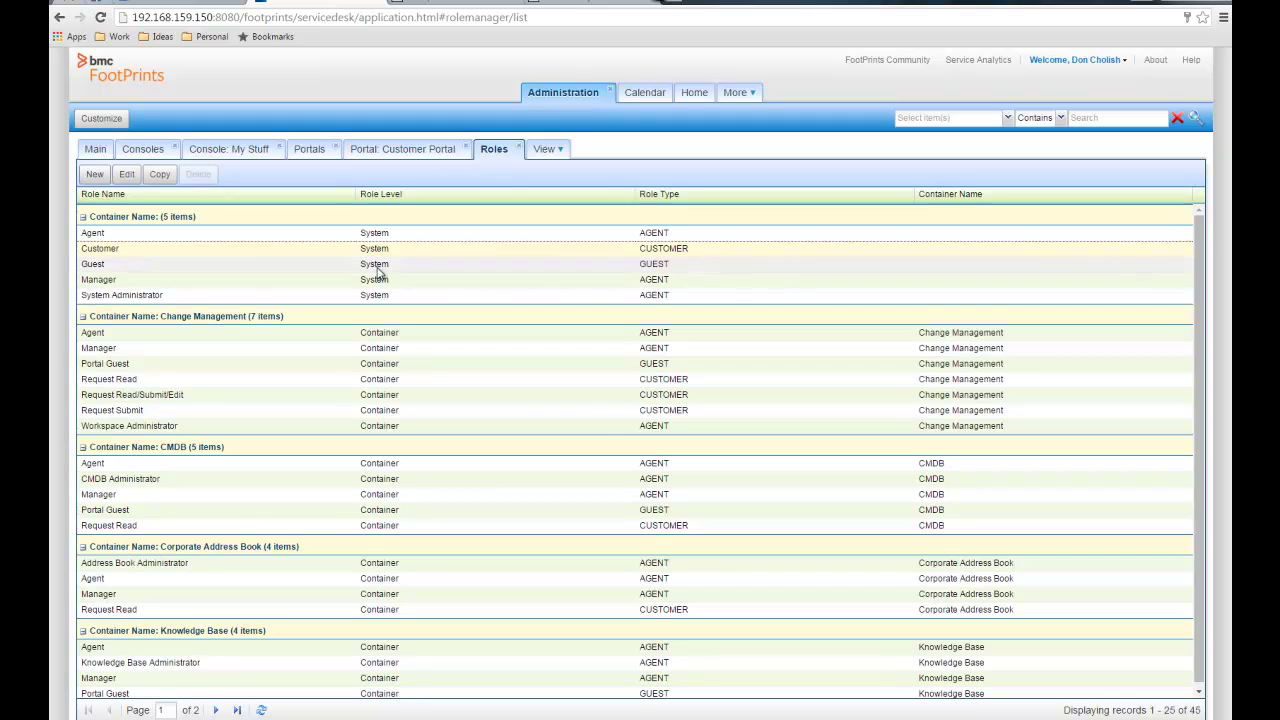
pyautogui.click(126, 174)
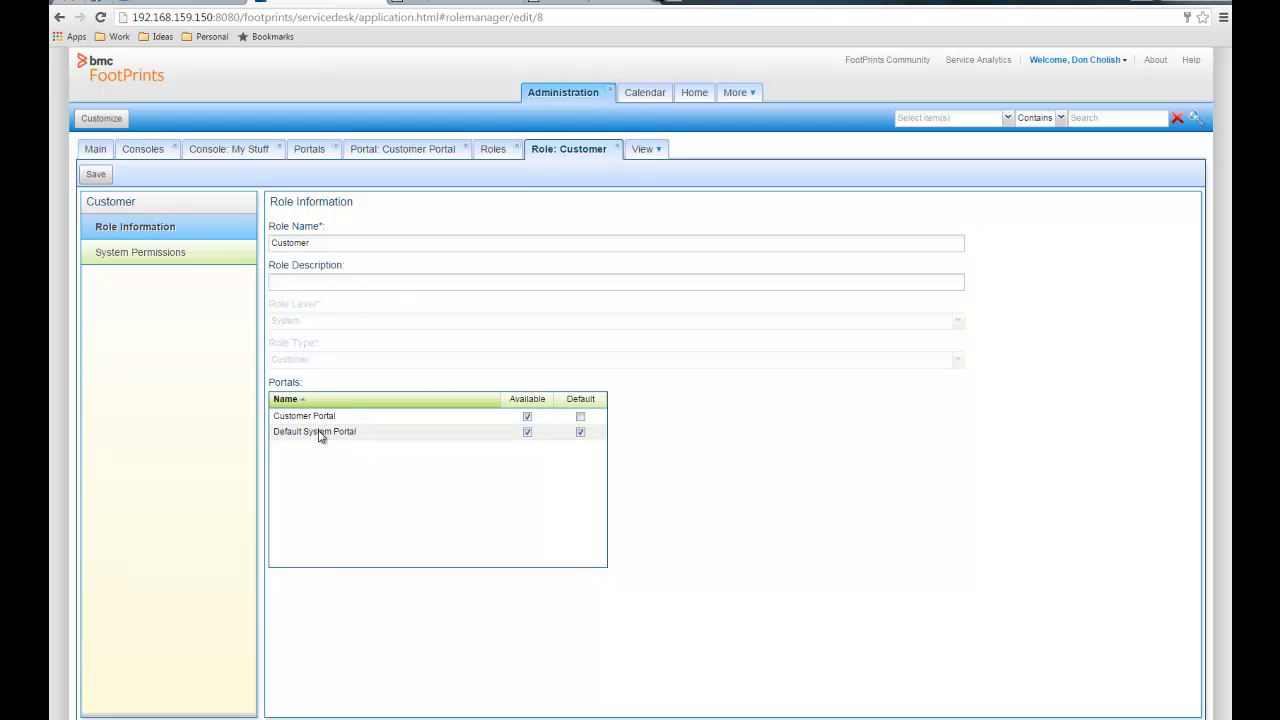
pyautogui.click(580, 417)
pyautogui.click(97, 174)
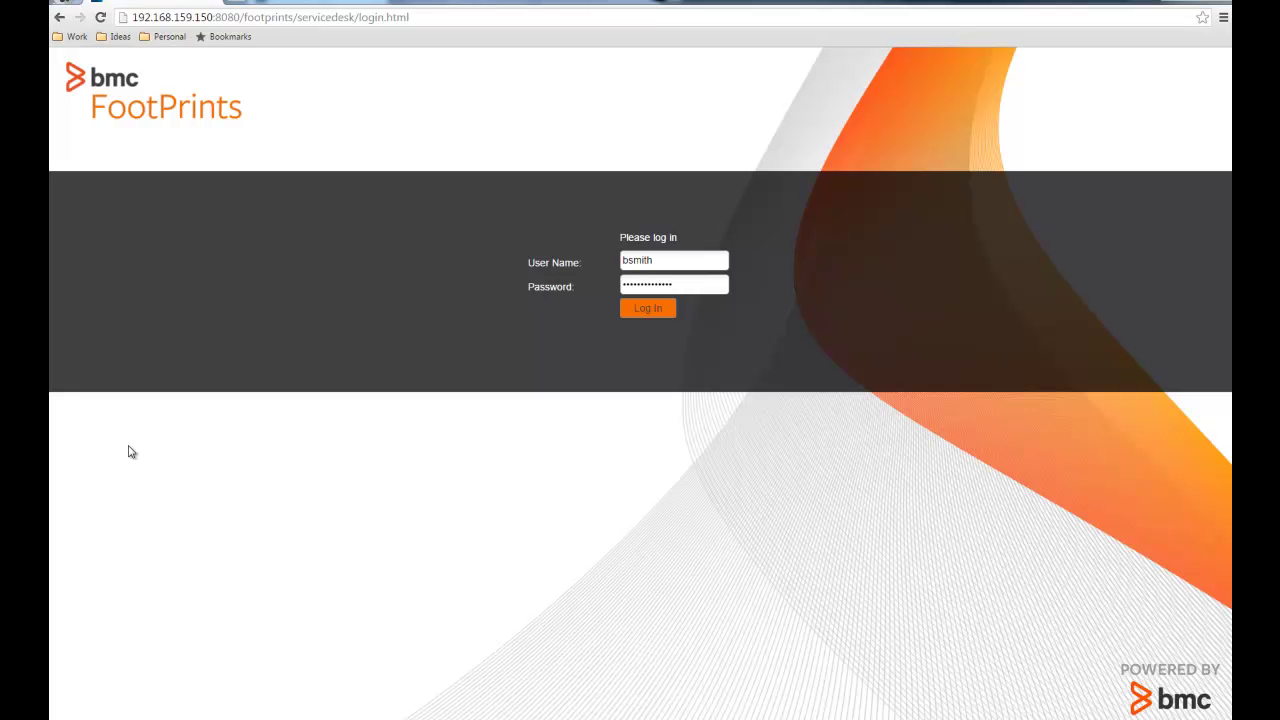
# Log in with the customer account to check the Customer Portal, and open its Service Catalog view
pyautogui.click(652, 310)
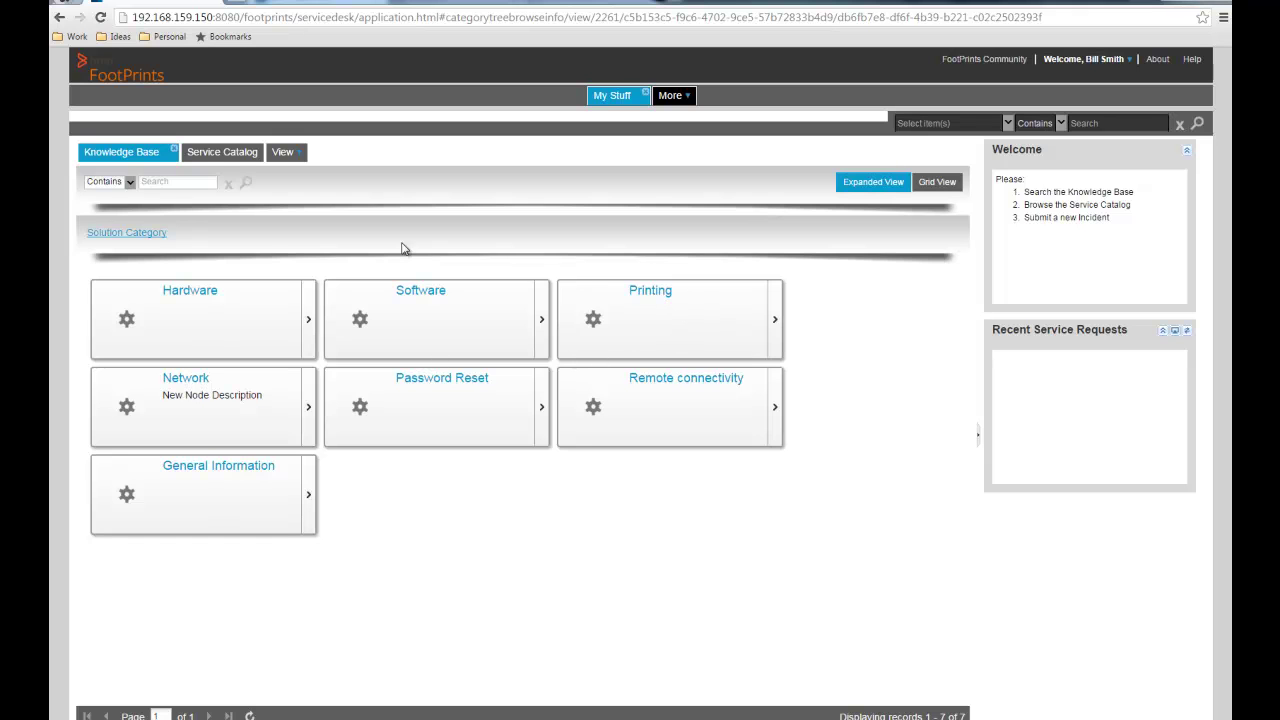
pyautogui.click(232, 163)
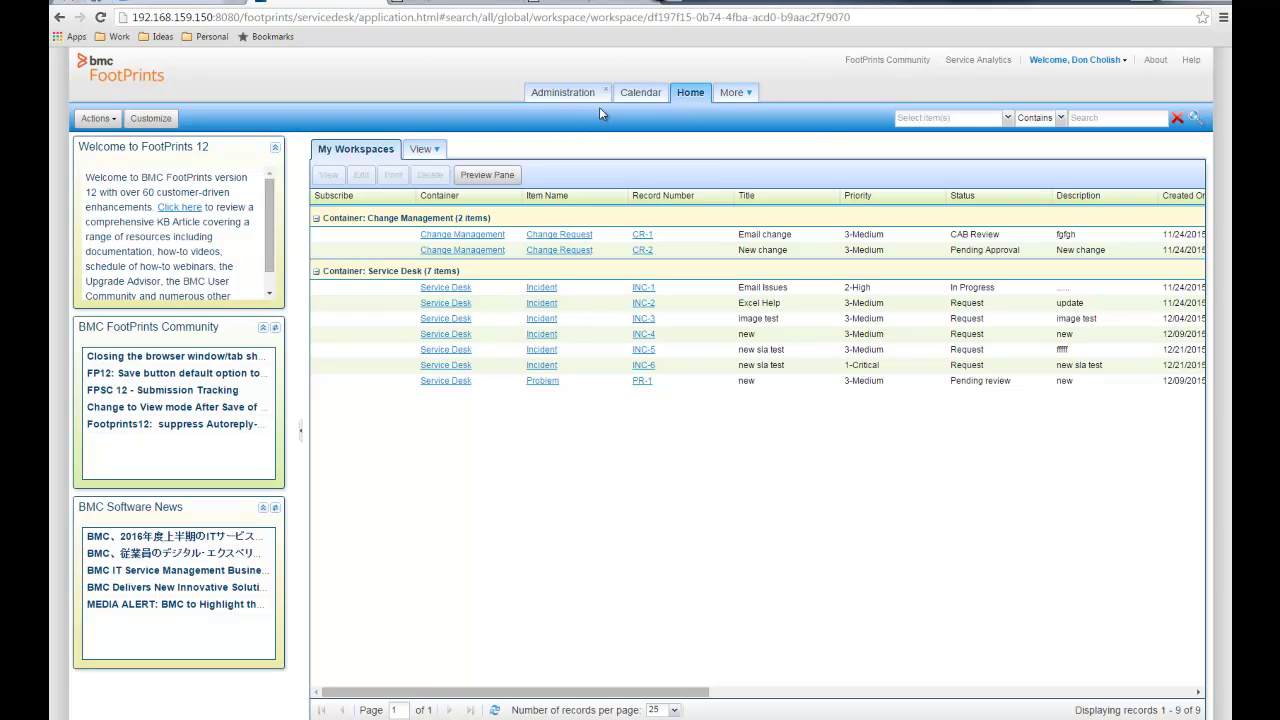
# Switch the administrator session from the Default System Portal to Customer Portal and open its Administration console
pyautogui.click(735, 92)
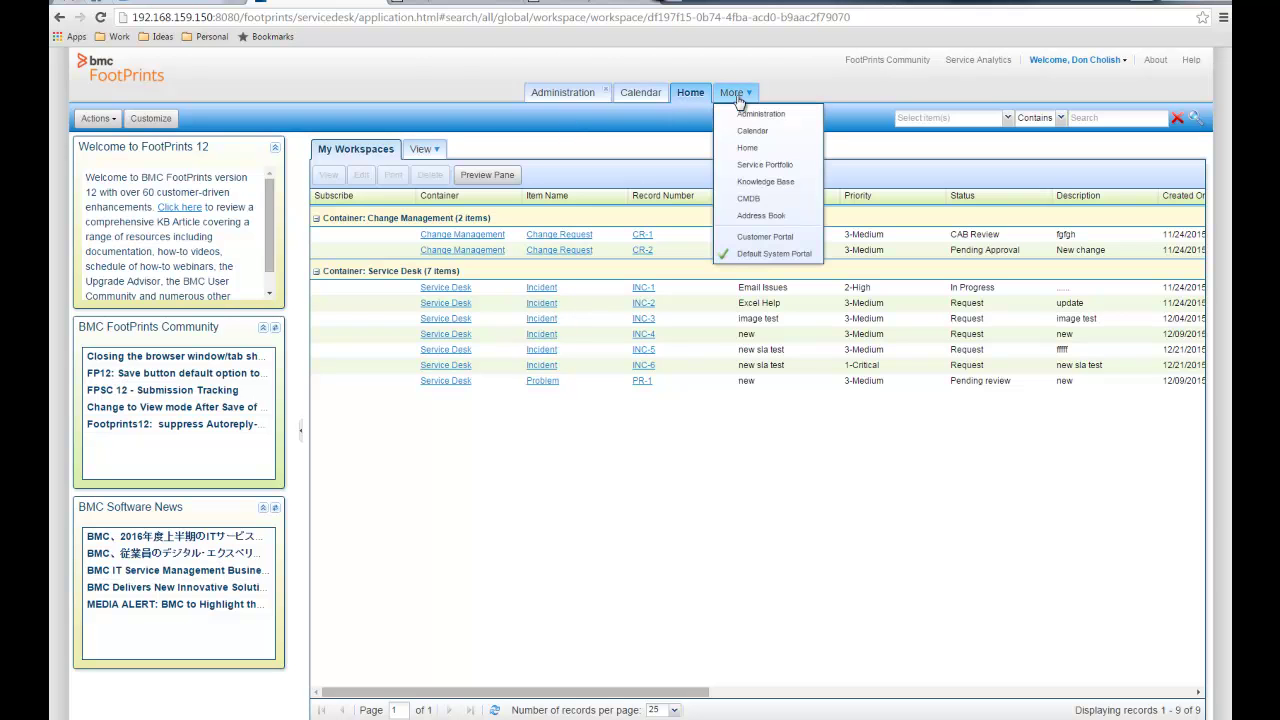
pyautogui.click(766, 239)
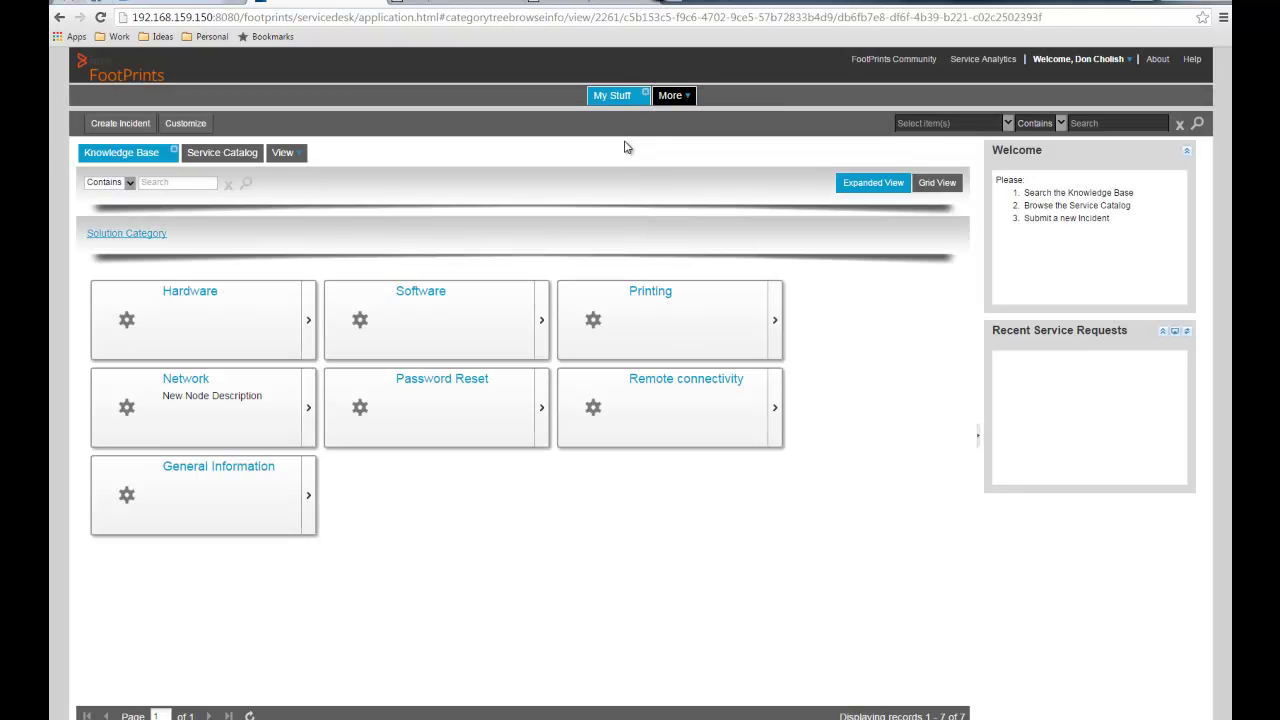
pyautogui.click(686, 99)
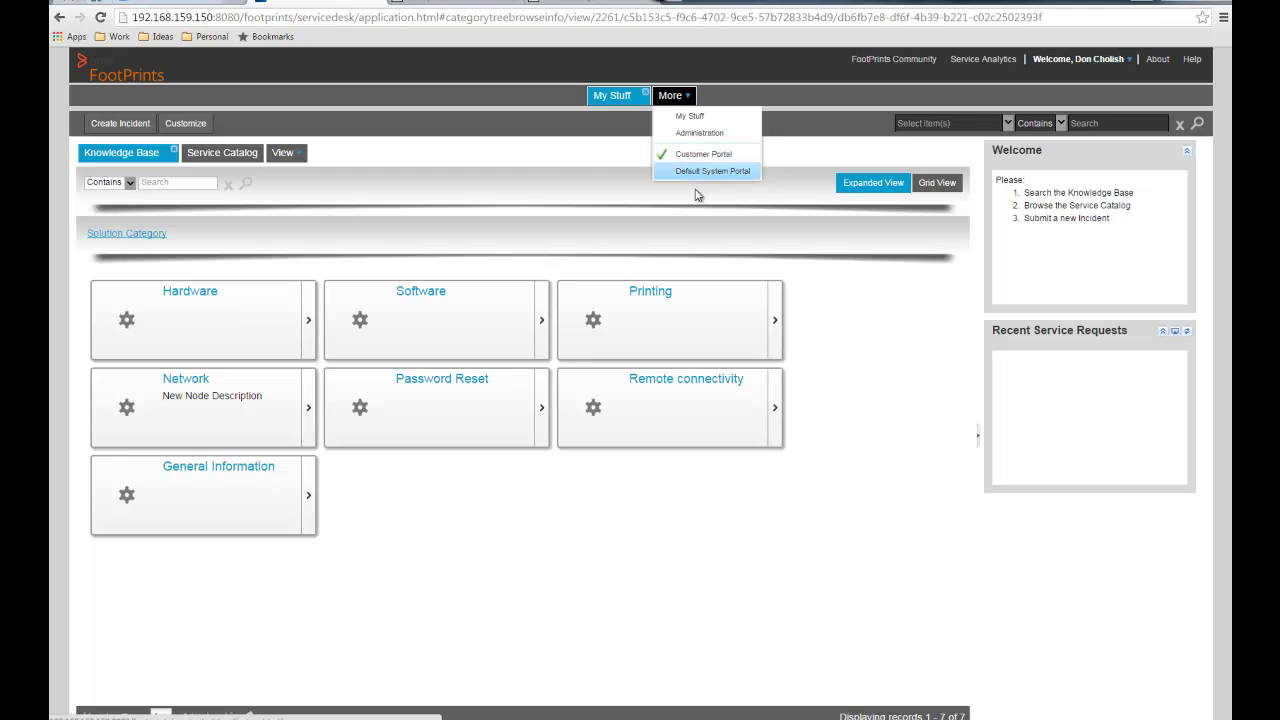
pyautogui.click(545, 133)
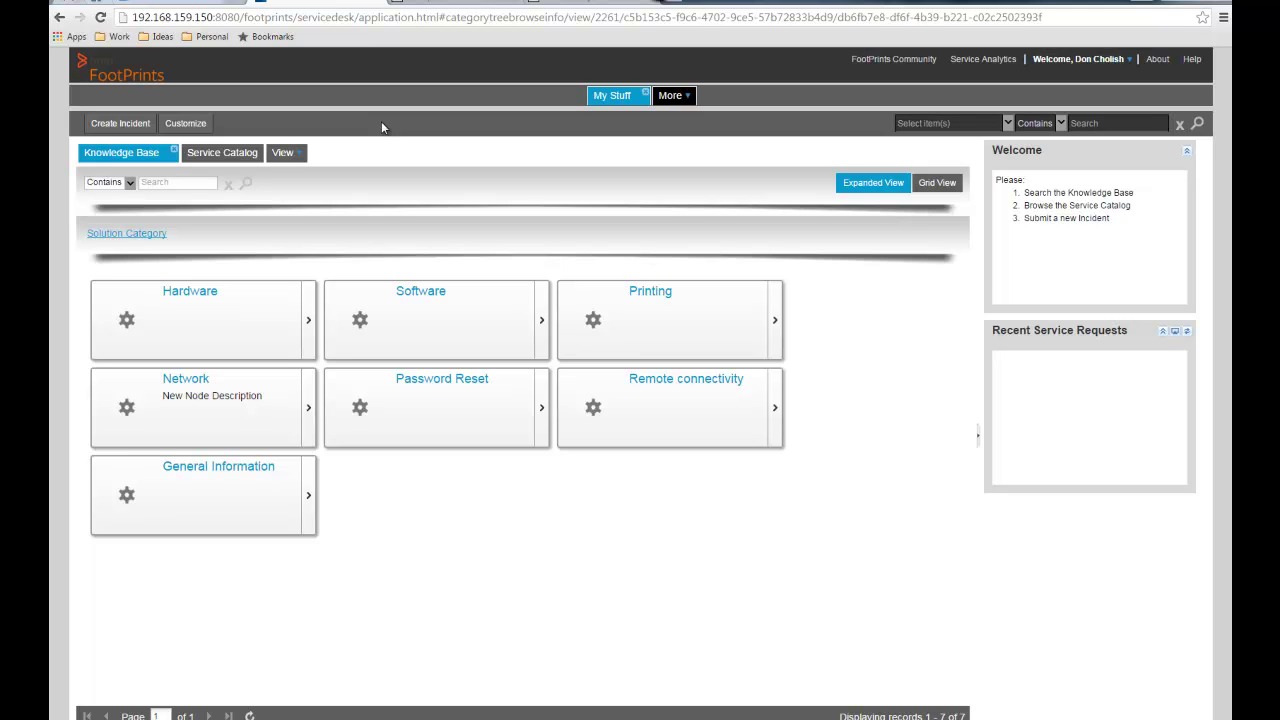
pyautogui.click(672, 95)
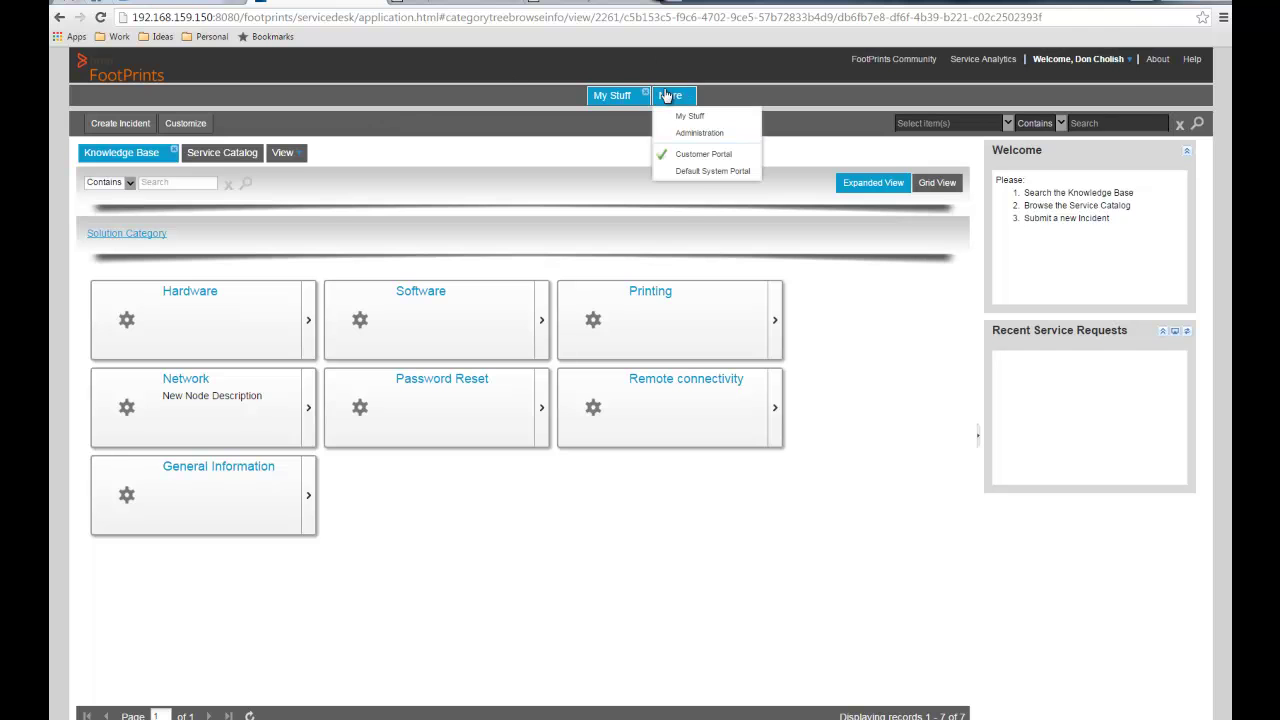
pyautogui.click(694, 134)
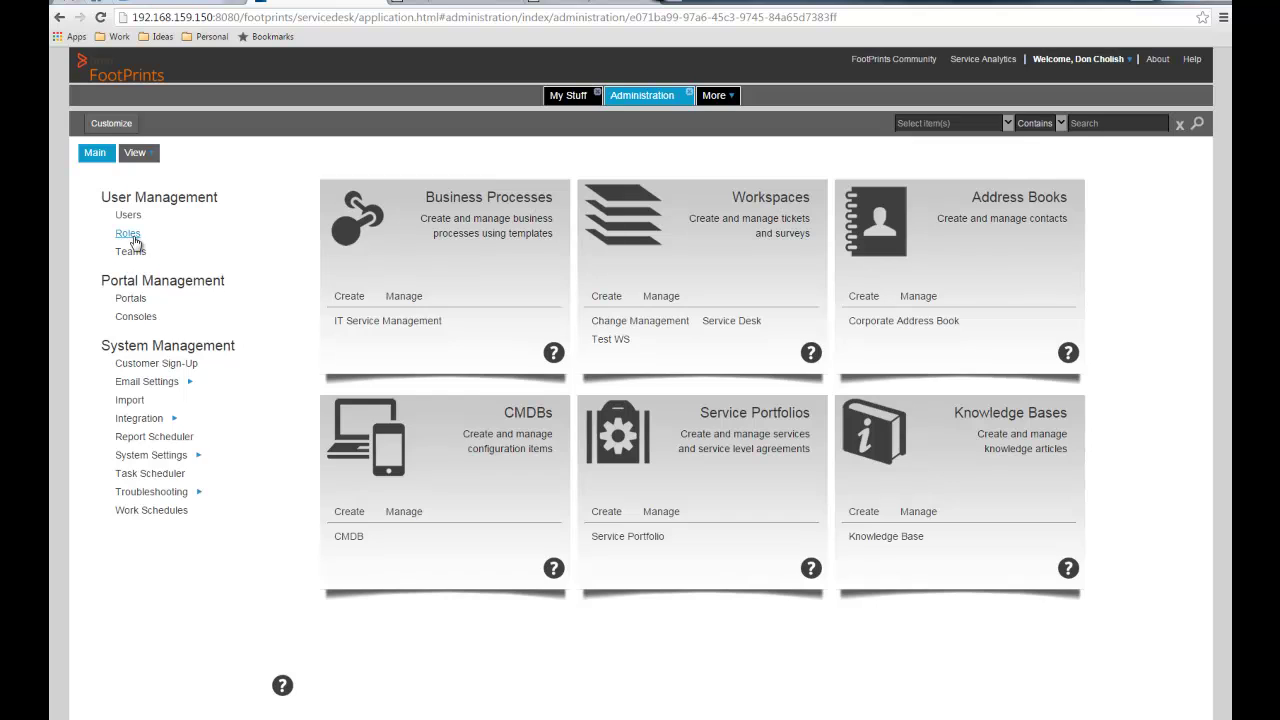
# Filter the roles by container name "servic" and open the Service Desk Request Read/Submit/Edit role for editing
pyautogui.click(128, 234)
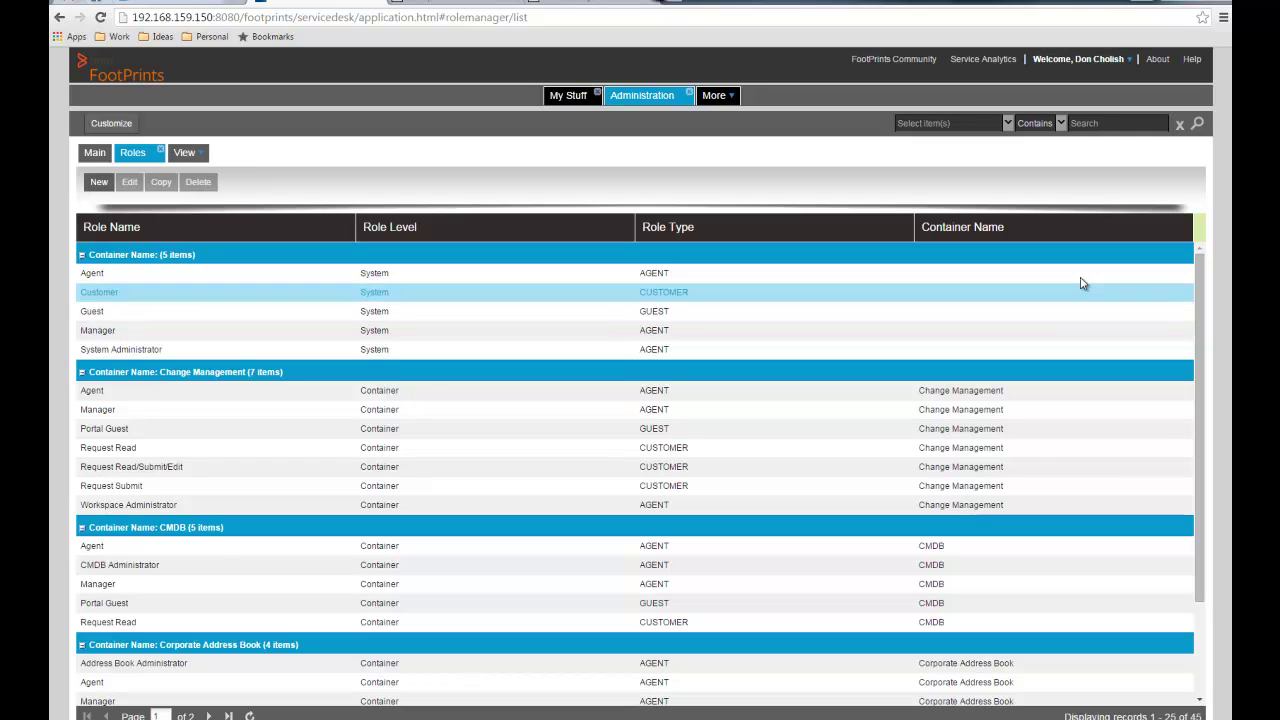
pyautogui.click(1189, 232)
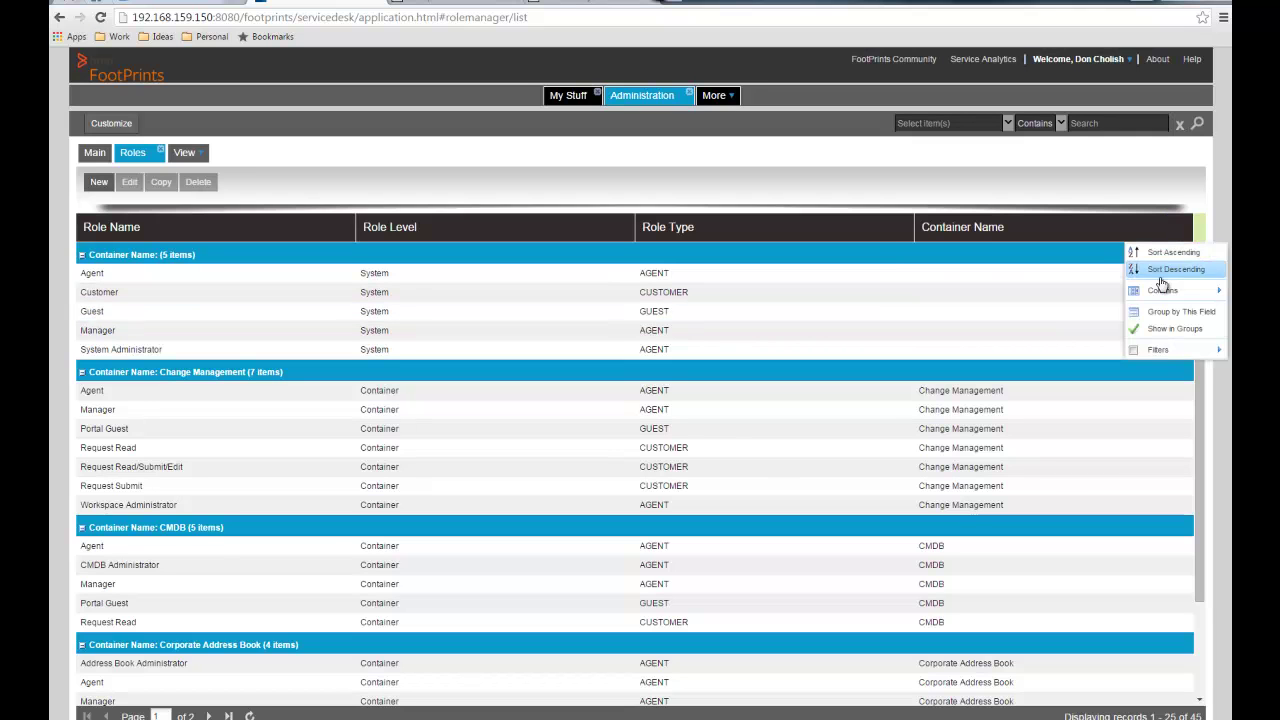
pyautogui.moveTo(1174, 349)
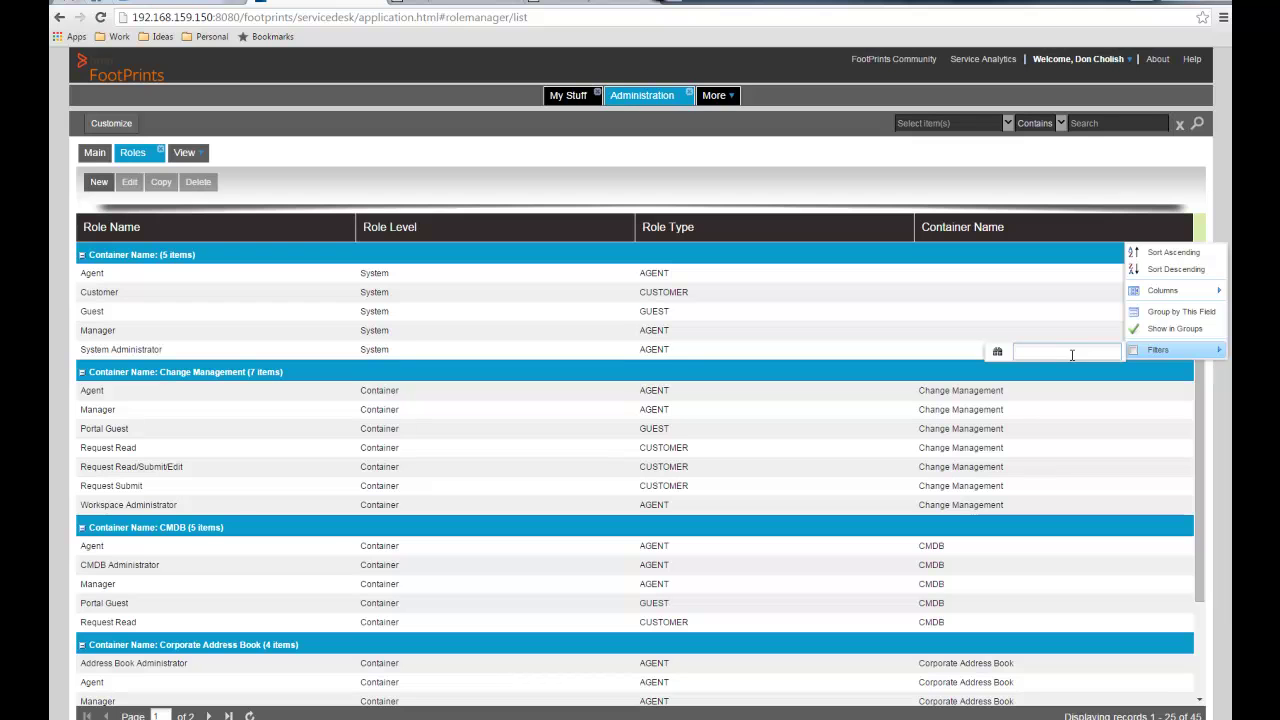
pyautogui.write('rvic')
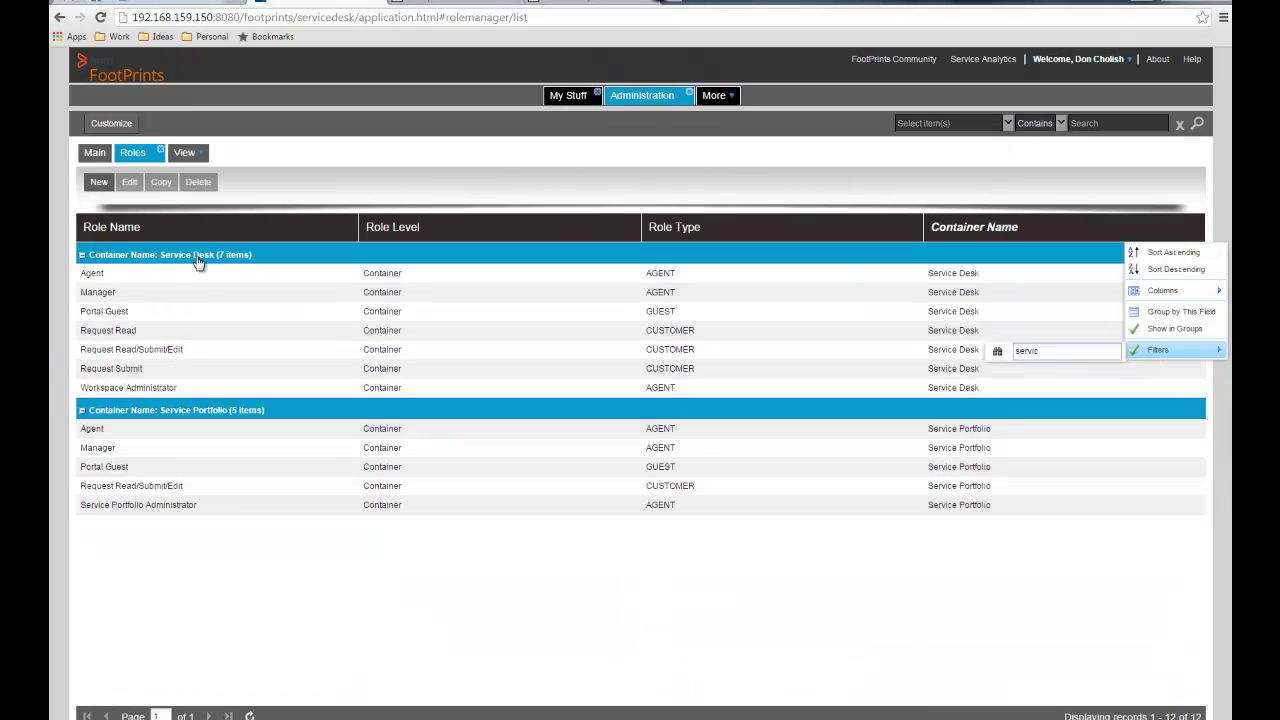
pyautogui.click(179, 282)
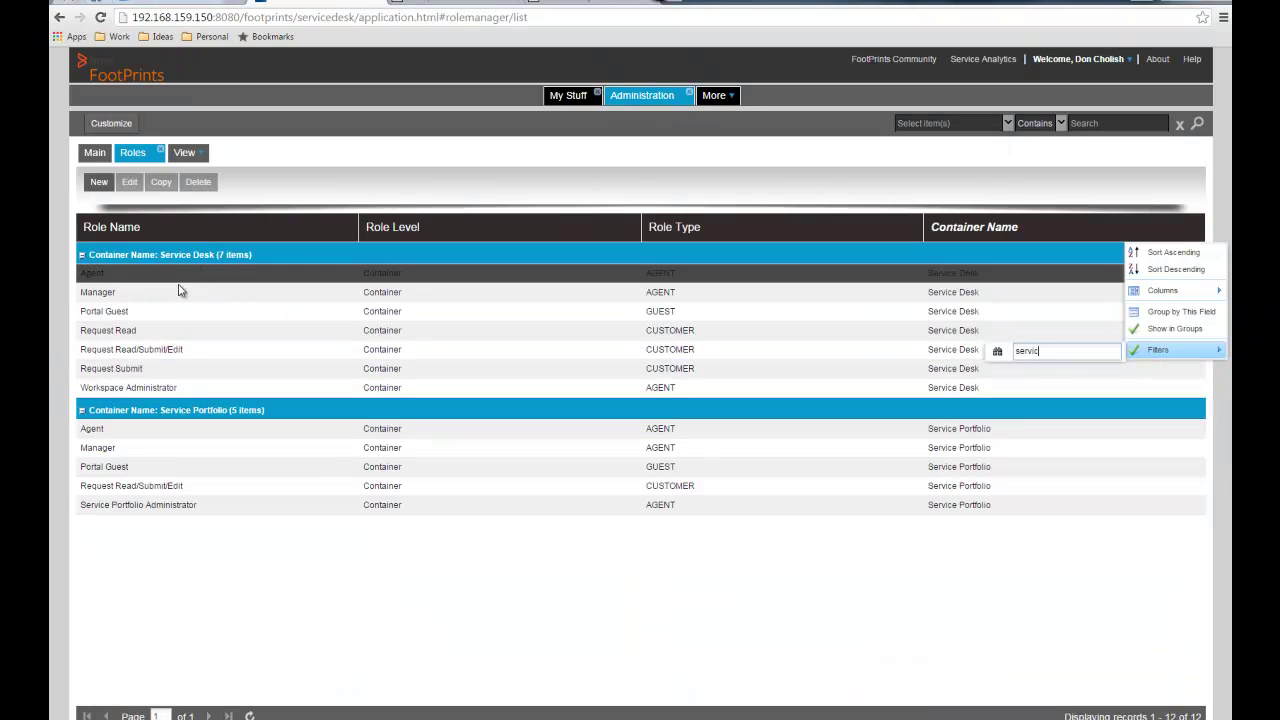
pyautogui.click(180, 350)
pyautogui.click(130, 182)
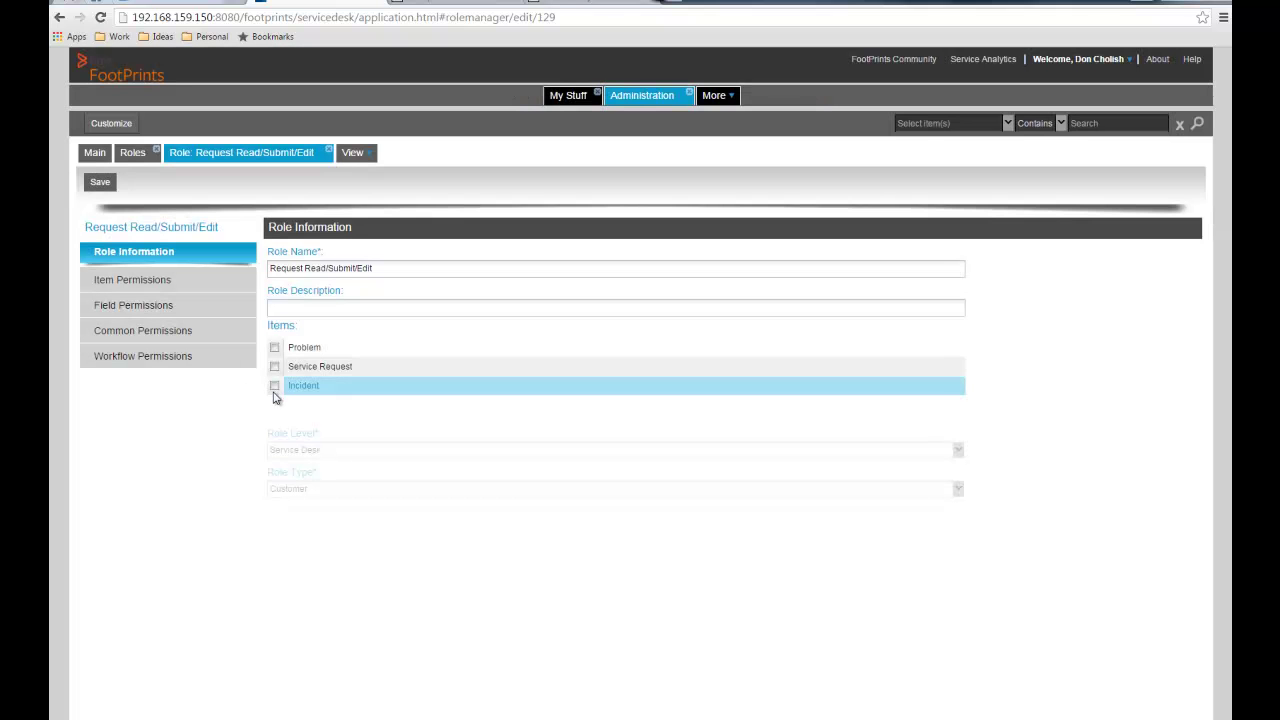
# Enable the Incident item for the Request Read/Submit/Edit role, save it, and reload the customer's portal page
pyautogui.click(275, 387)
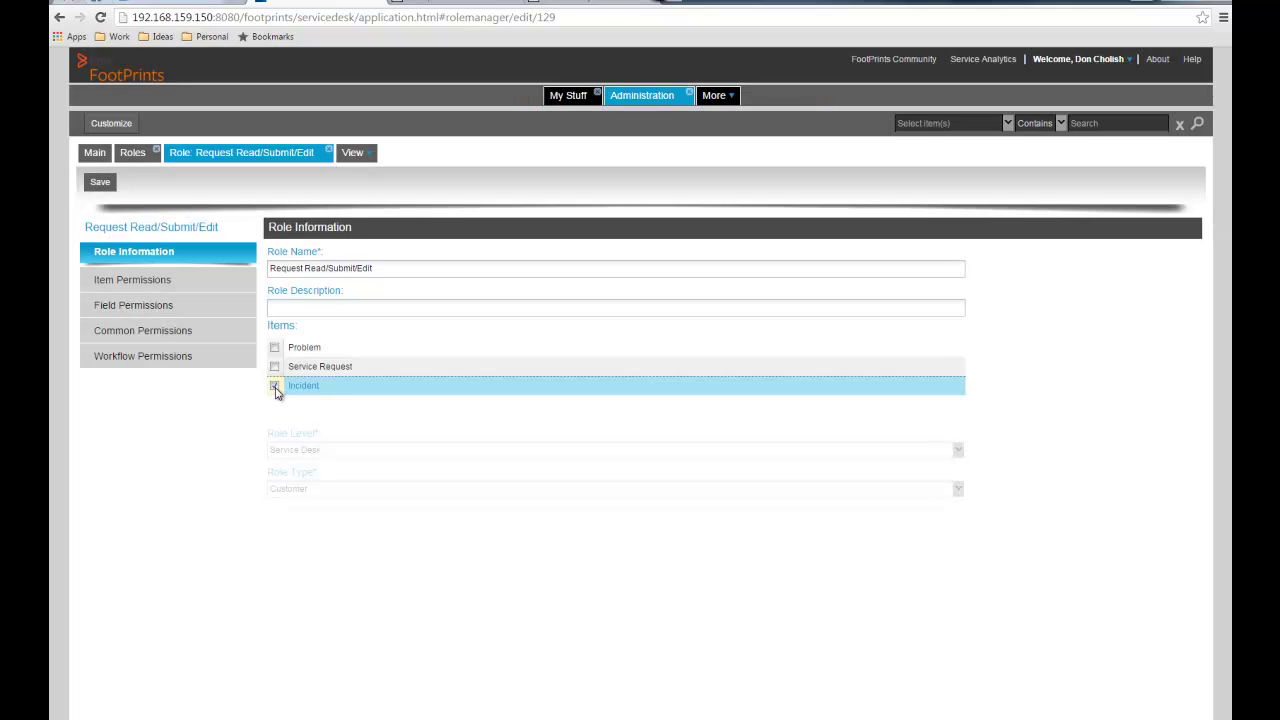
pyautogui.click(101, 183)
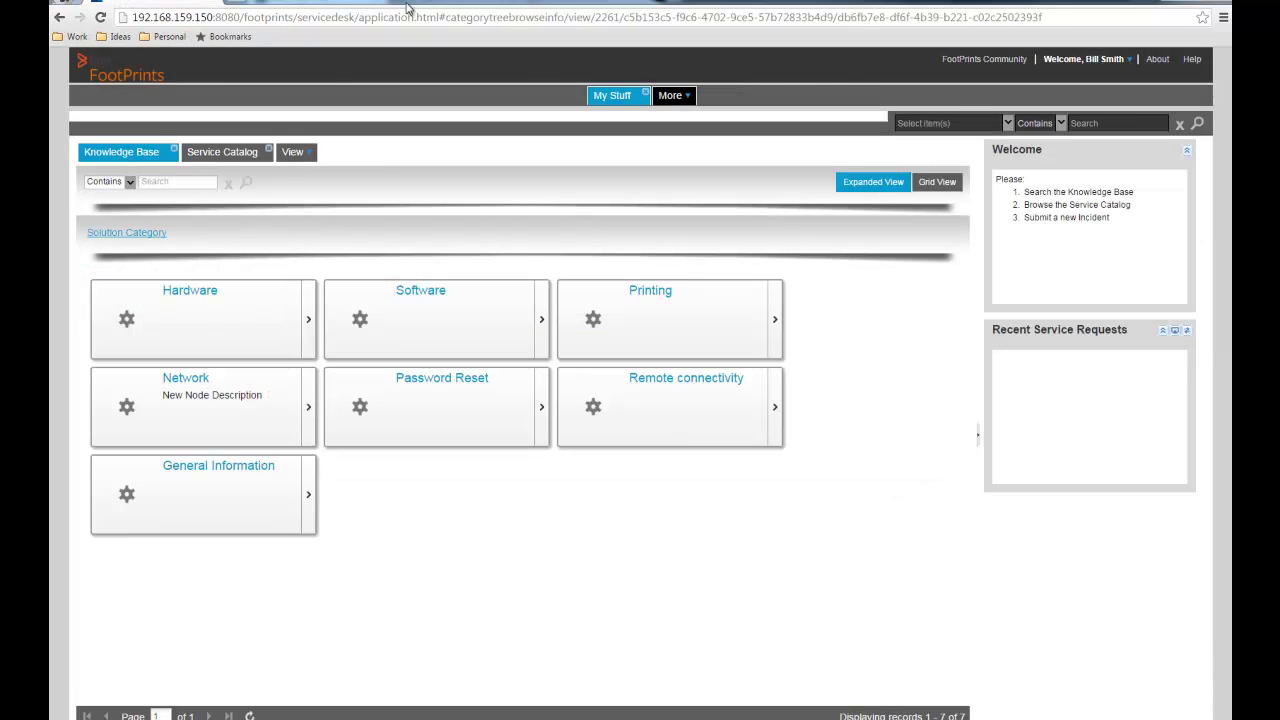
pyautogui.click(103, 18)
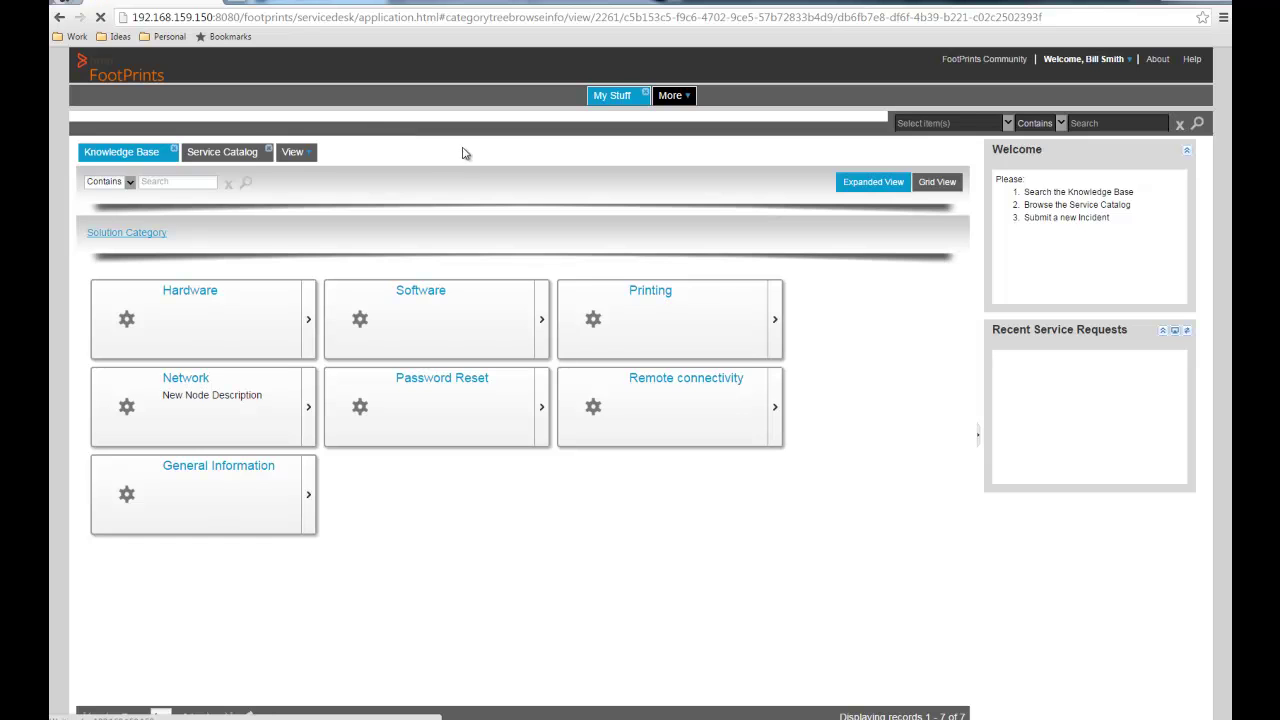